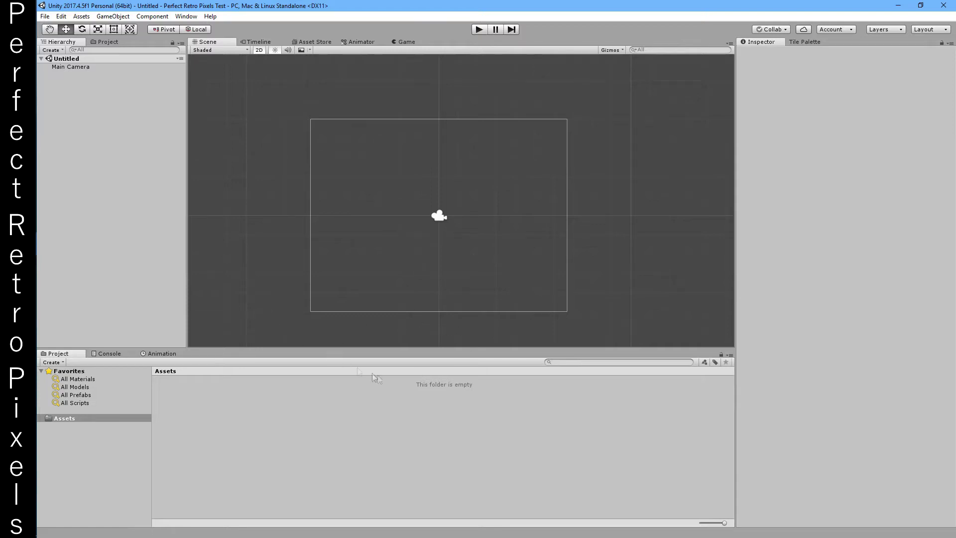
# Step: Import the five tile and guy PNG images into the project Assets
pyautogui.hotkey('alt', 'Tab')
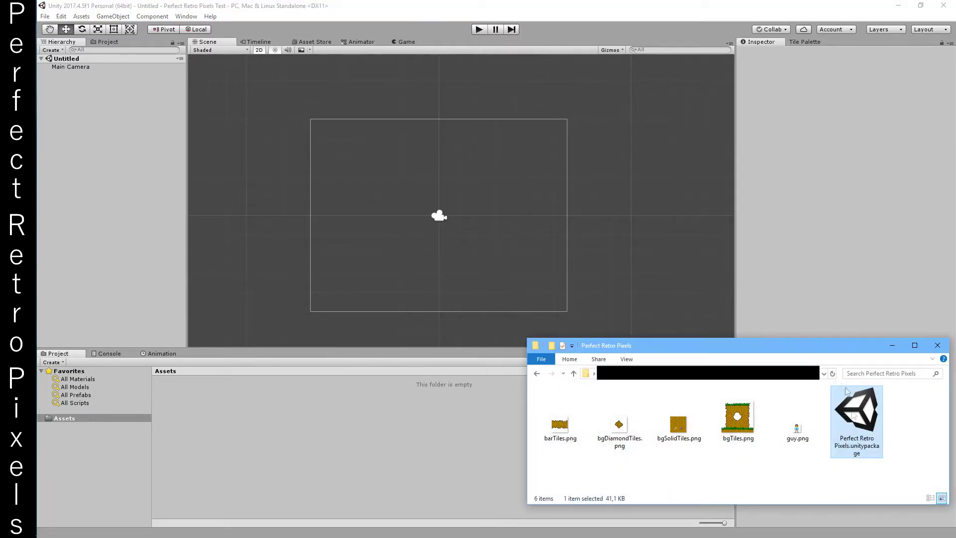
pyautogui.moveTo(793, 457); pyautogui.dragTo(535, 387)
pyautogui.moveTo(575, 426); pyautogui.dragTo(316, 474)
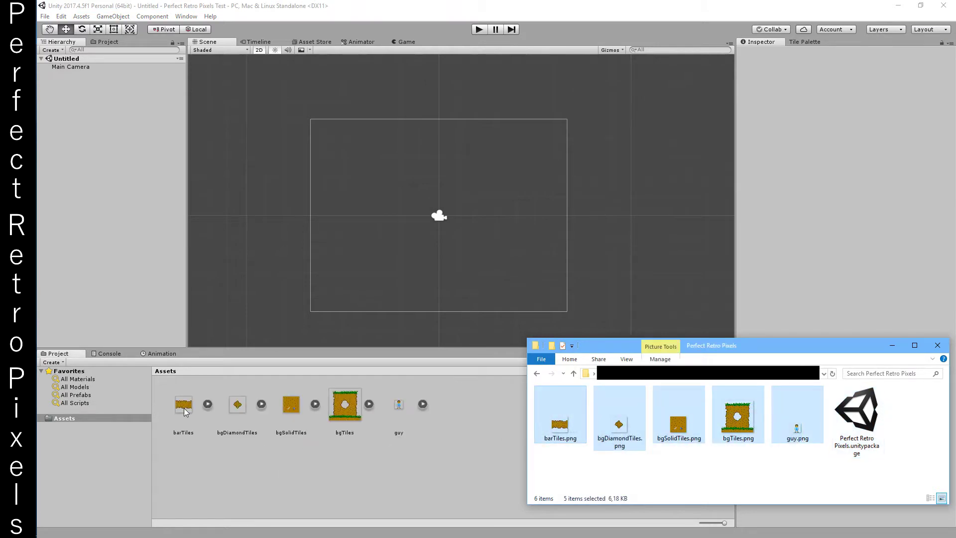
# Step: Set all five textures to 16 pixels per unit, Point filtering and no compression
pyautogui.click(184, 407)
pyautogui.keyDown('shift'); pyautogui.click(400, 408); pyautogui.keyUp('shift')
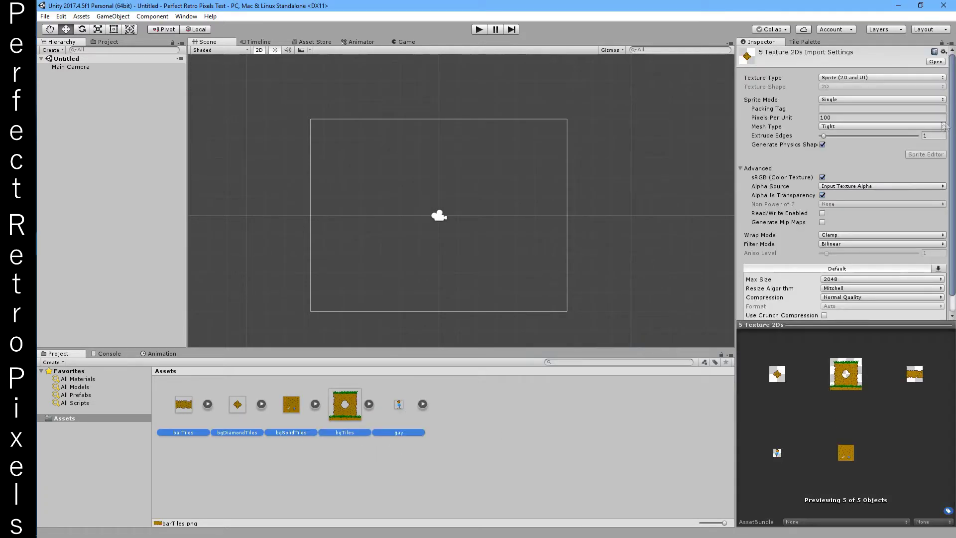
pyautogui.click(901, 116)
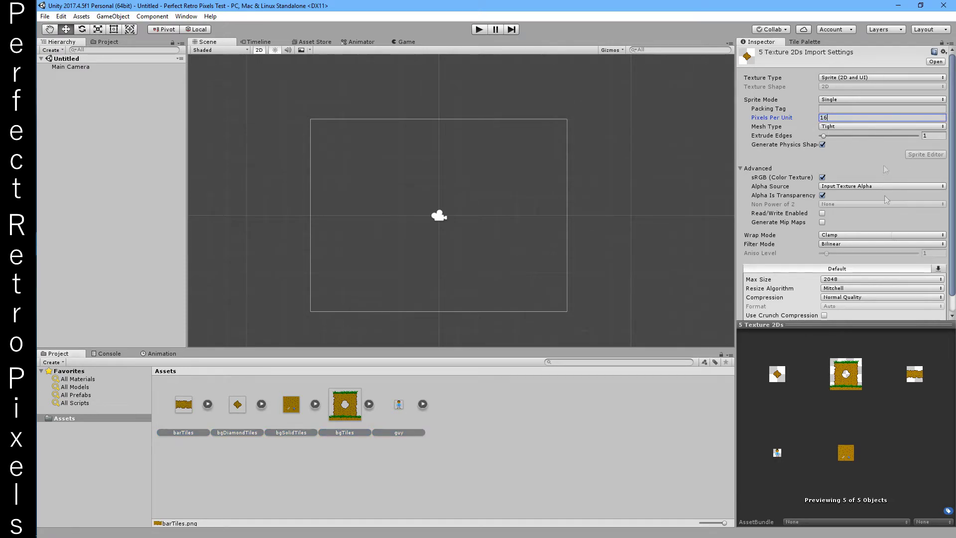
pyautogui.click(864, 244)
pyautogui.click(866, 254)
pyautogui.scroll(-1, 859, 291)
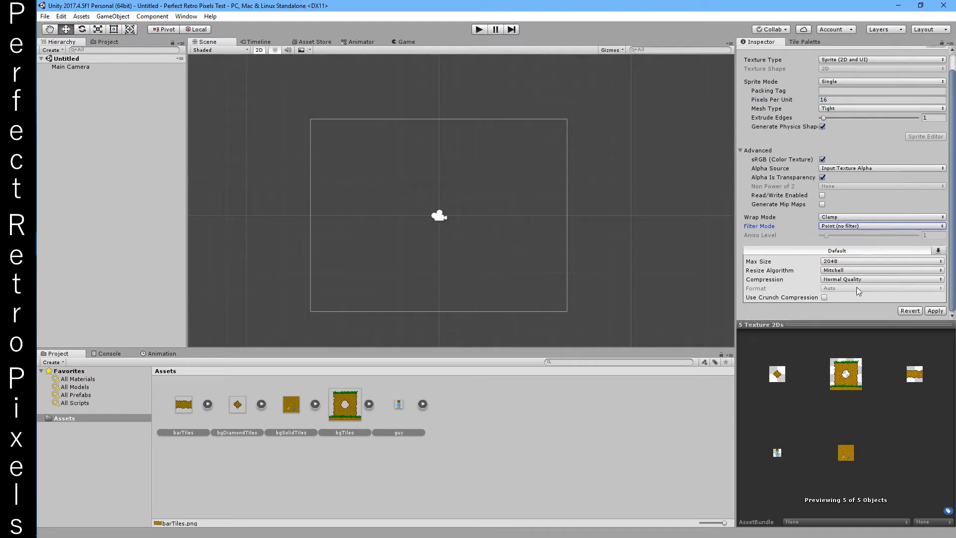
pyautogui.click(858, 280)
pyautogui.click(846, 289)
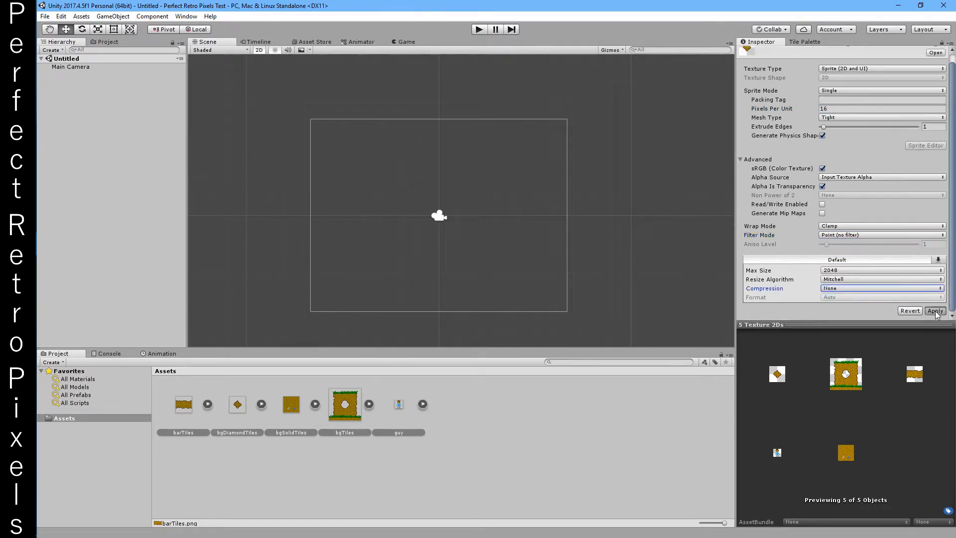
pyautogui.click(935, 310)
# Step: Switch barTiles and bgTiles to Multiple sprite mode and apply
pyautogui.click(183, 406)
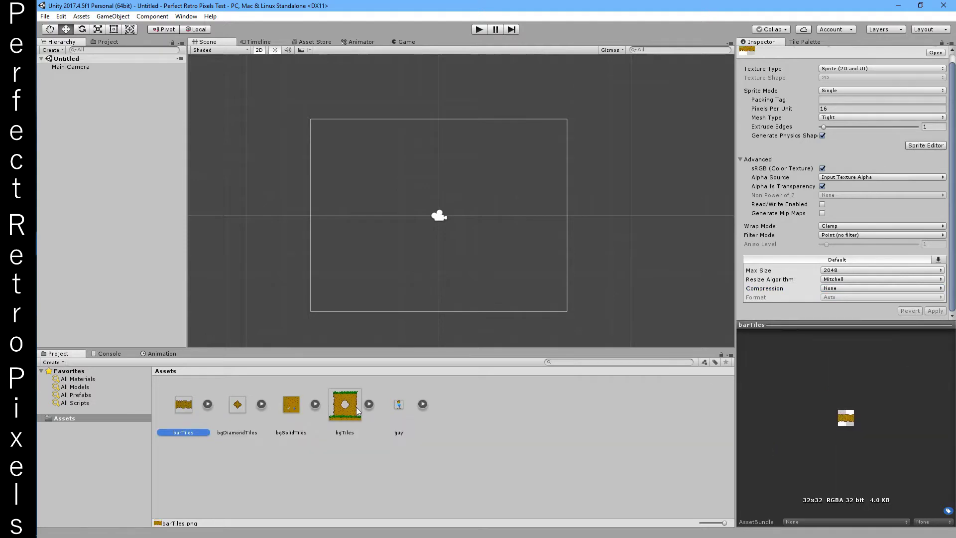
pyautogui.keyDown('ctrl'); pyautogui.click(348, 408); pyautogui.keyUp('ctrl')
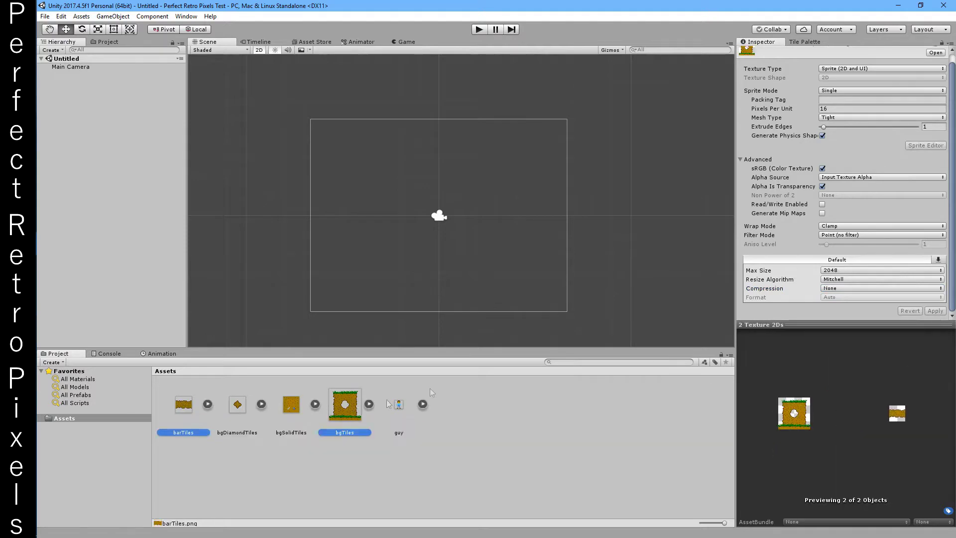
pyautogui.click(884, 92)
pyautogui.click(883, 107)
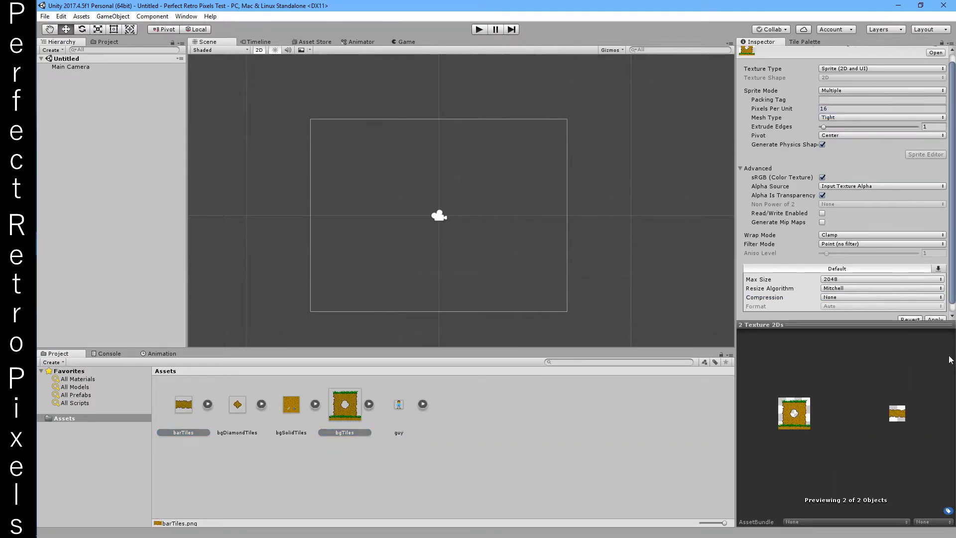
pyautogui.scroll(-1, 936, 314)
pyautogui.click(935, 311)
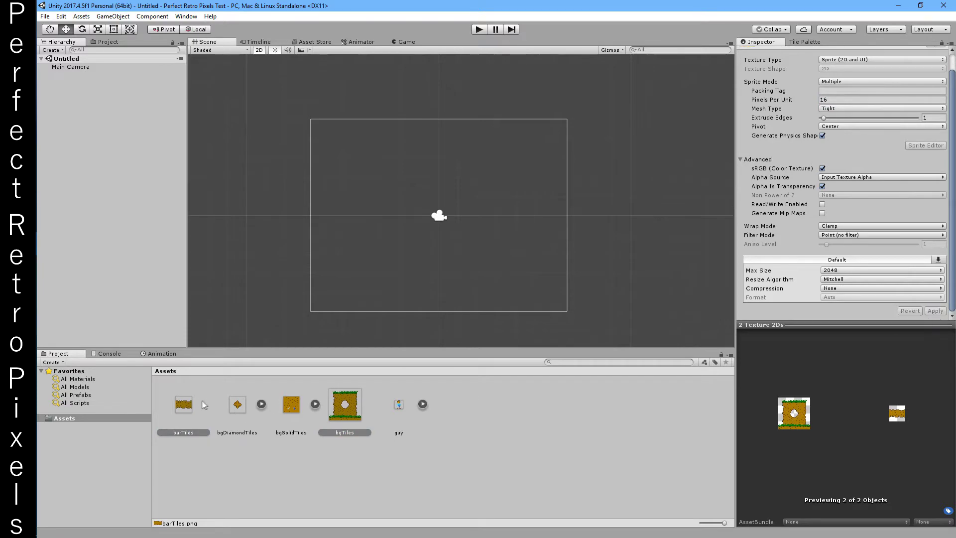
# Step: Slice bgTiles into a 4×4 grid by cell count in the Sprite Editor
pyautogui.click(189, 407)
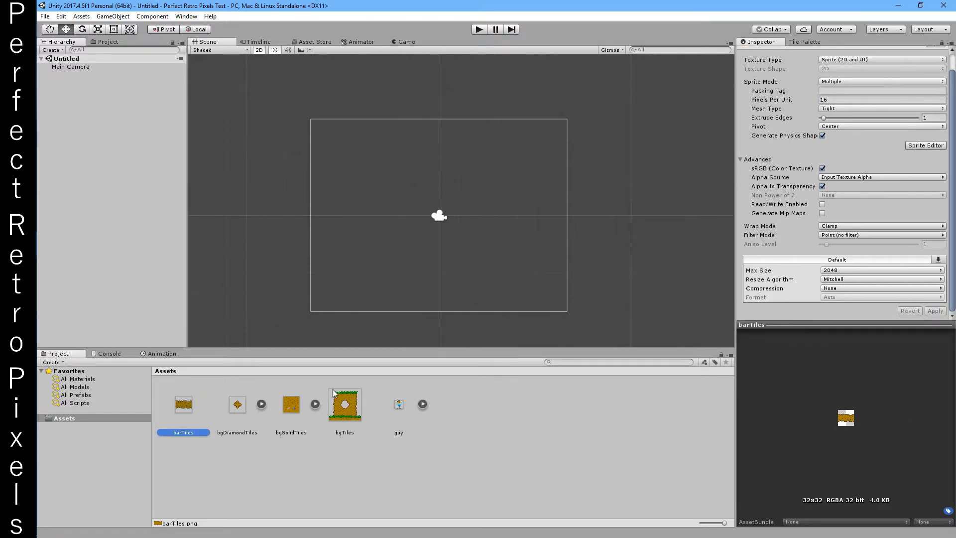
pyautogui.click(346, 401)
pyautogui.click(925, 145)
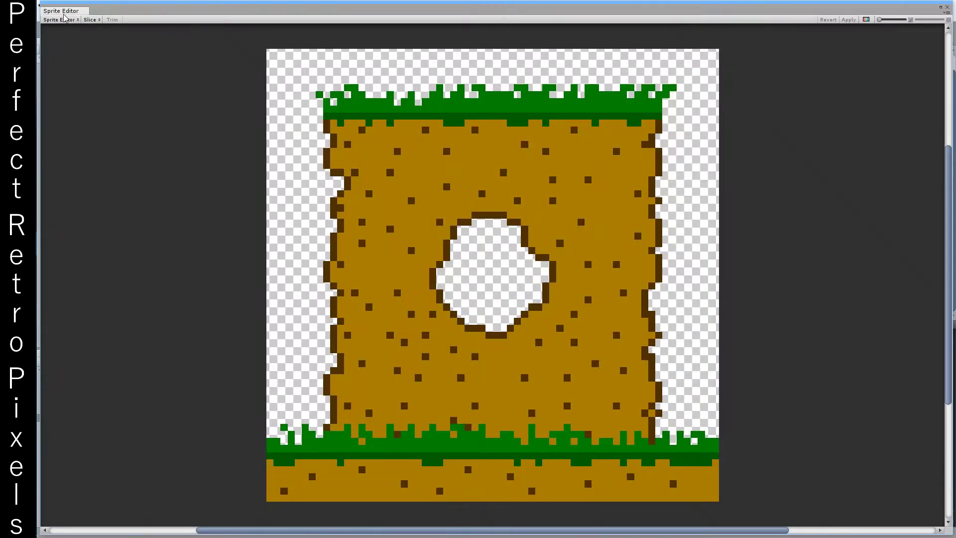
pyautogui.click(92, 19)
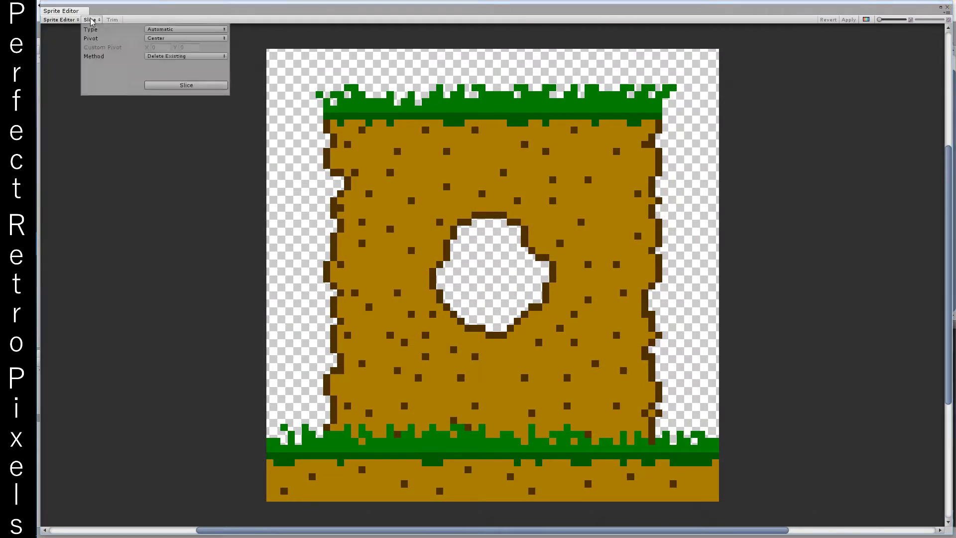
pyautogui.click(171, 29)
pyautogui.click(175, 62)
pyautogui.click(182, 39)
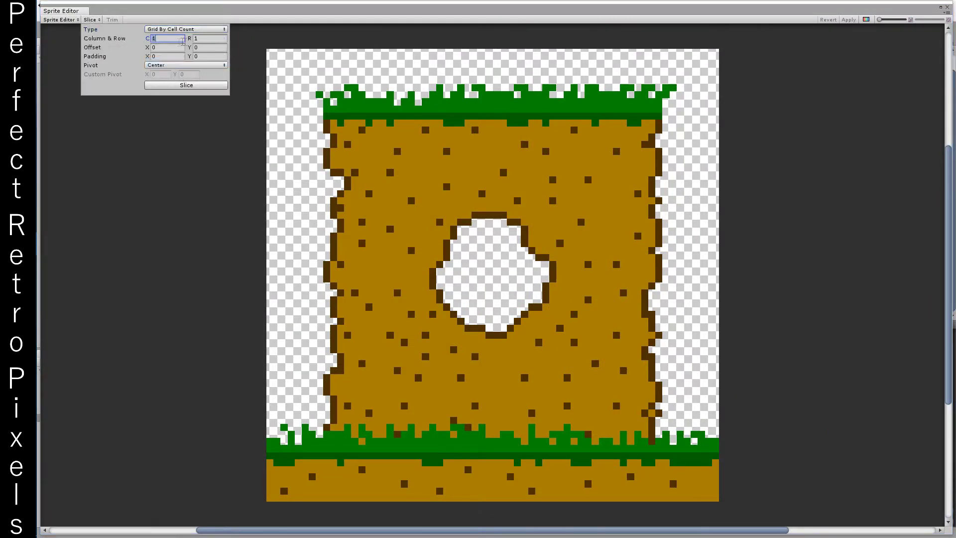
pyautogui.write('4')
pyautogui.click(197, 39)
pyautogui.write('4')
pyautogui.click(196, 87)
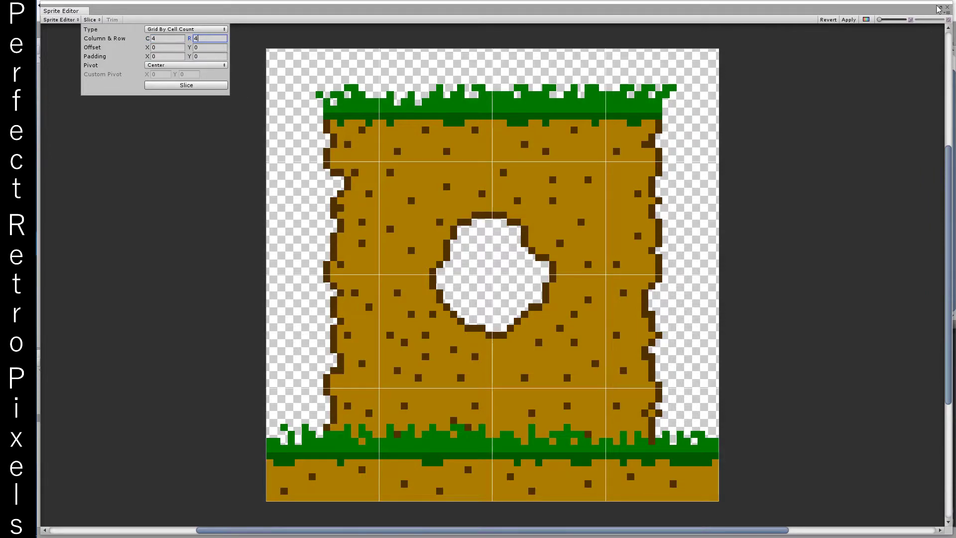
pyautogui.click(947, 7)
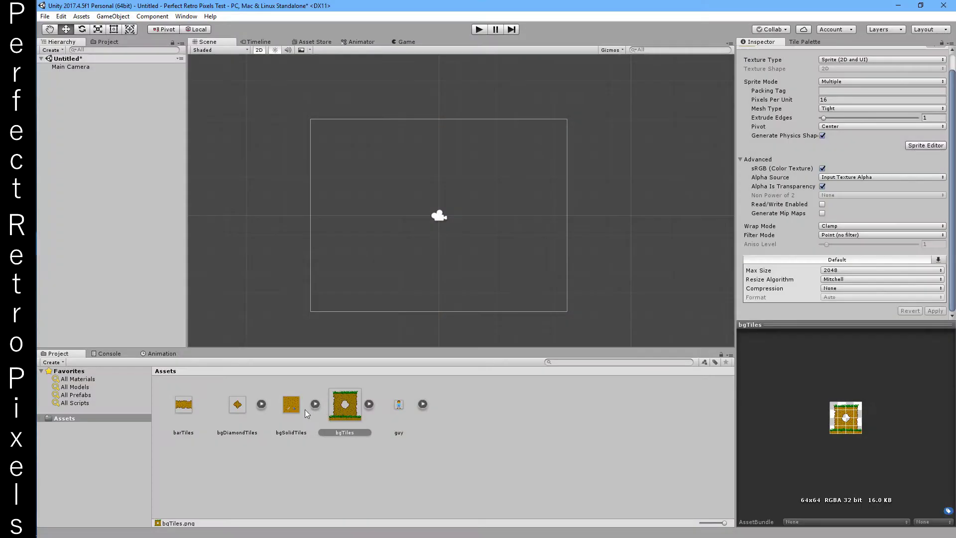
# Step: Set bgSolidTiles to Multiple sprite mode and slice it into a 4×4 grid
pyautogui.click(306, 412)
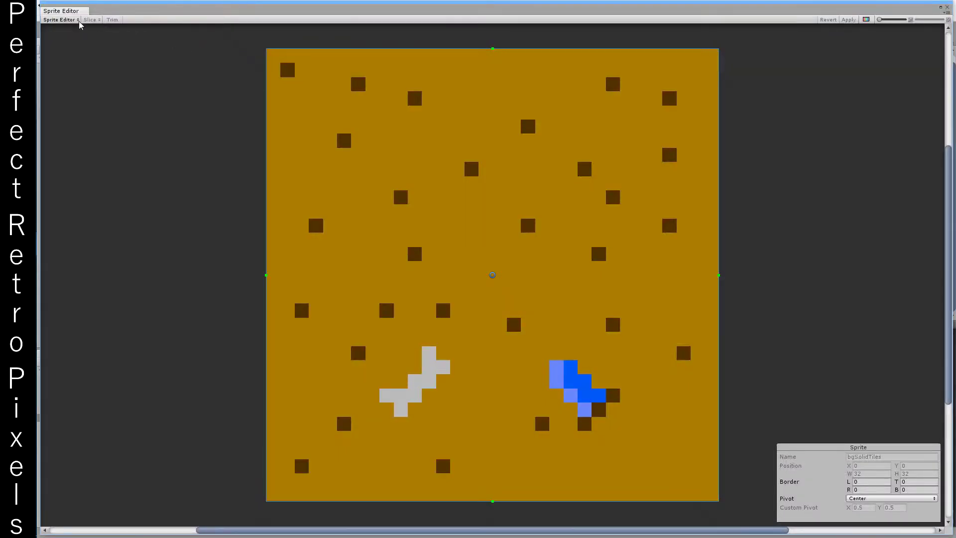
pyautogui.click(948, 7)
pyautogui.click(879, 90)
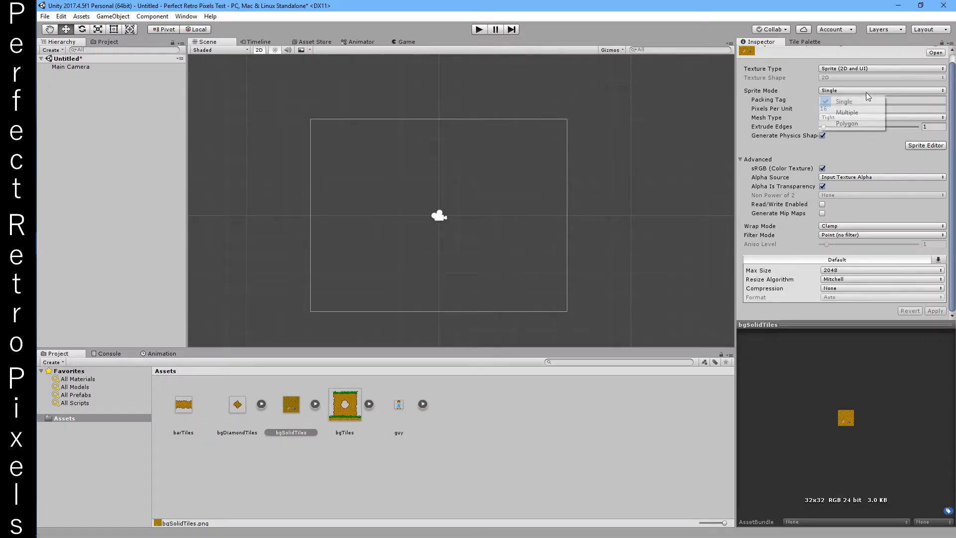
pyautogui.click(854, 113)
pyautogui.scroll(-1, 945, 323)
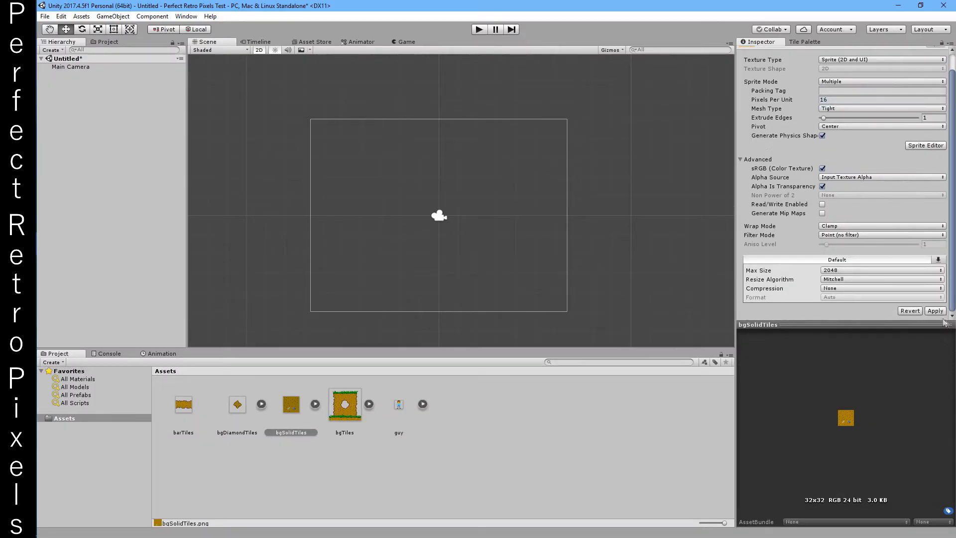
pyautogui.click(935, 311)
pyautogui.click(925, 146)
pyautogui.click(92, 19)
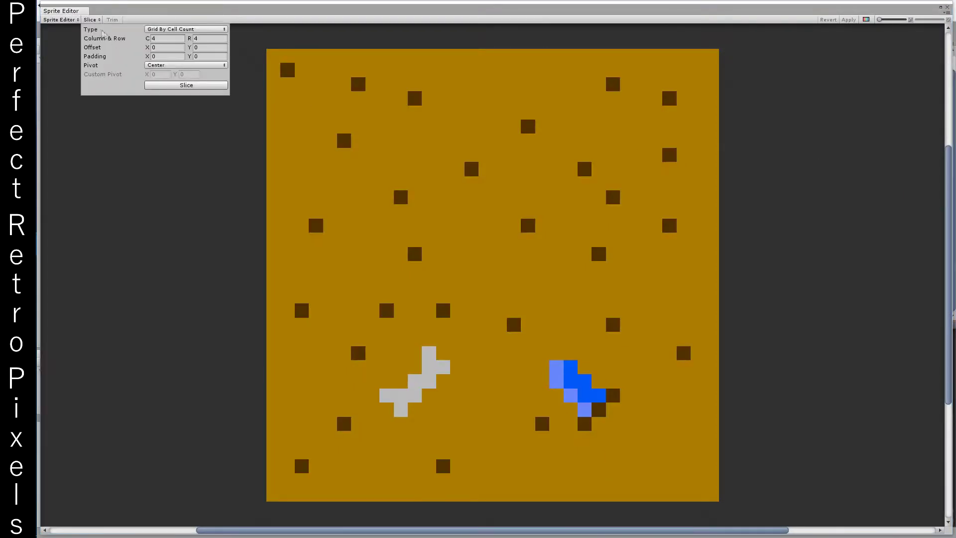
pyautogui.click(185, 86)
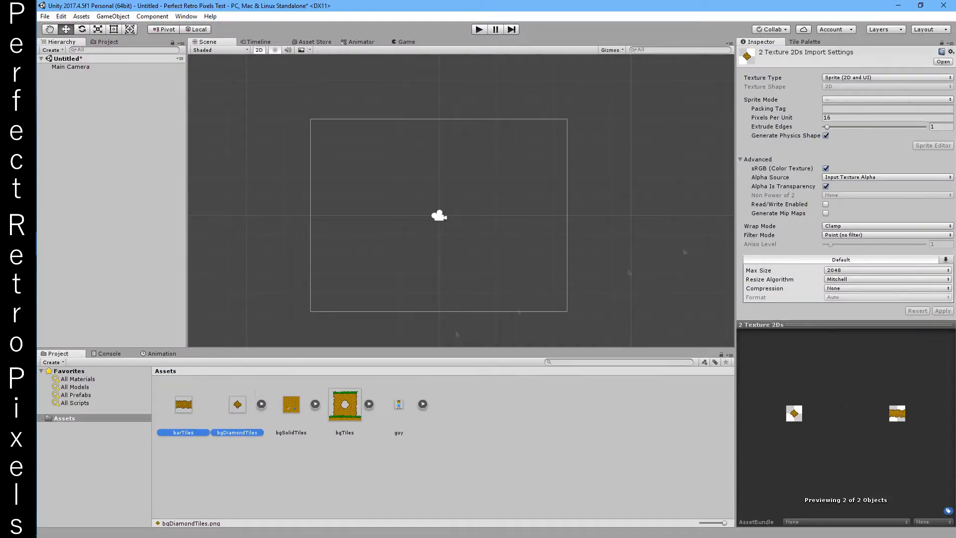
# Step: Set bgDiamondTiles to Multiple sprite mode and slice it into a 2×2 grid
pyautogui.click(876, 90)
pyautogui.click(874, 120)
pyautogui.click(925, 146)
pyautogui.click(92, 20)
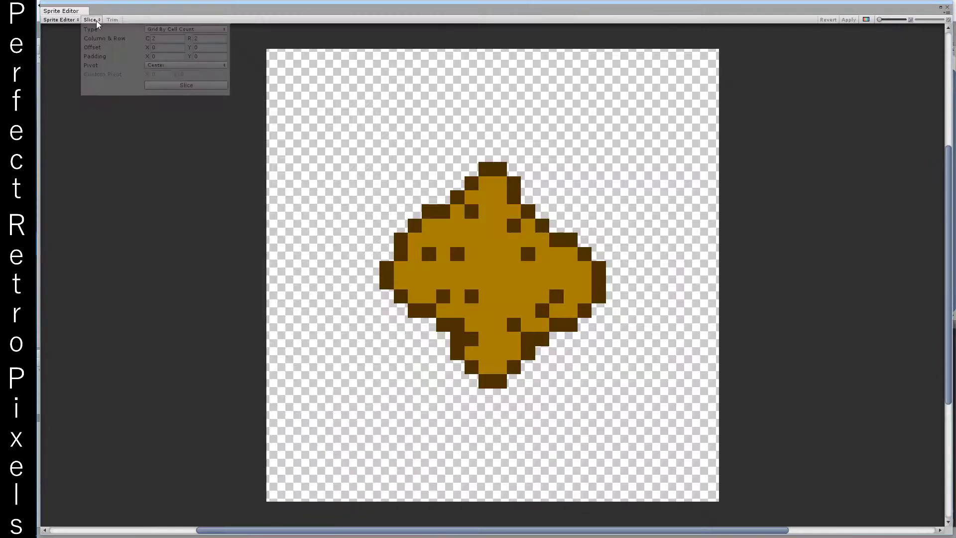
pyautogui.click(185, 85)
pyautogui.click(948, 7)
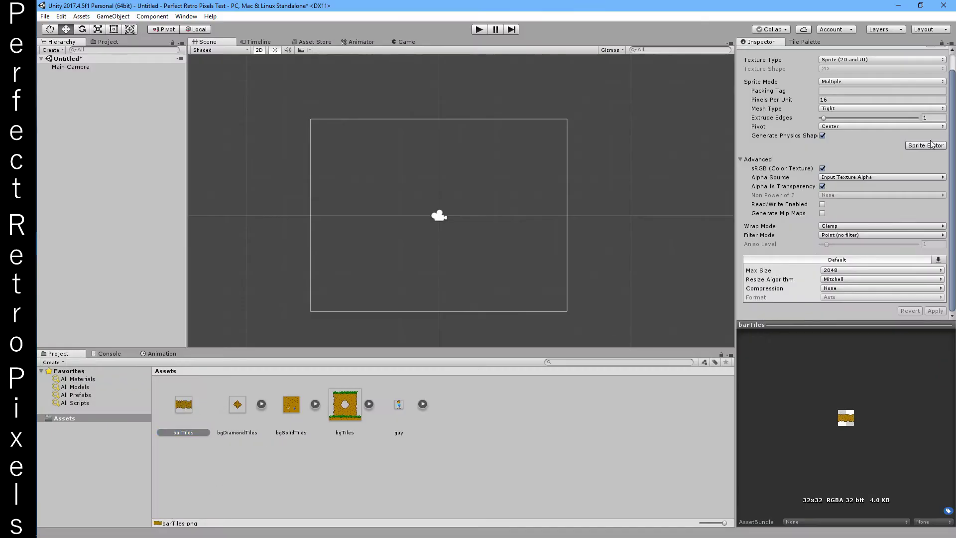
# Step: Slice barTiles into a 2×2 grid and keep the slices
pyautogui.click(925, 146)
pyautogui.click(92, 19)
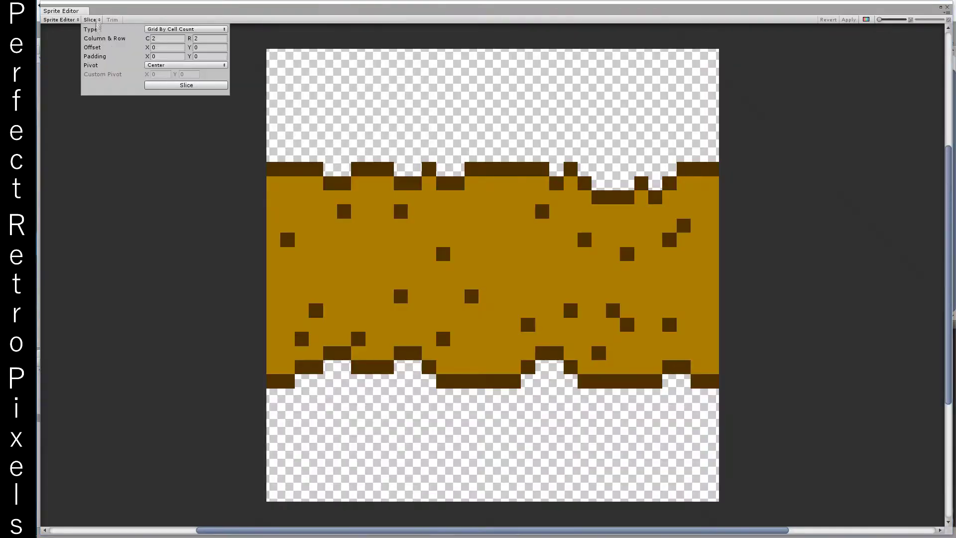
pyautogui.click(186, 85)
pyautogui.click(948, 7)
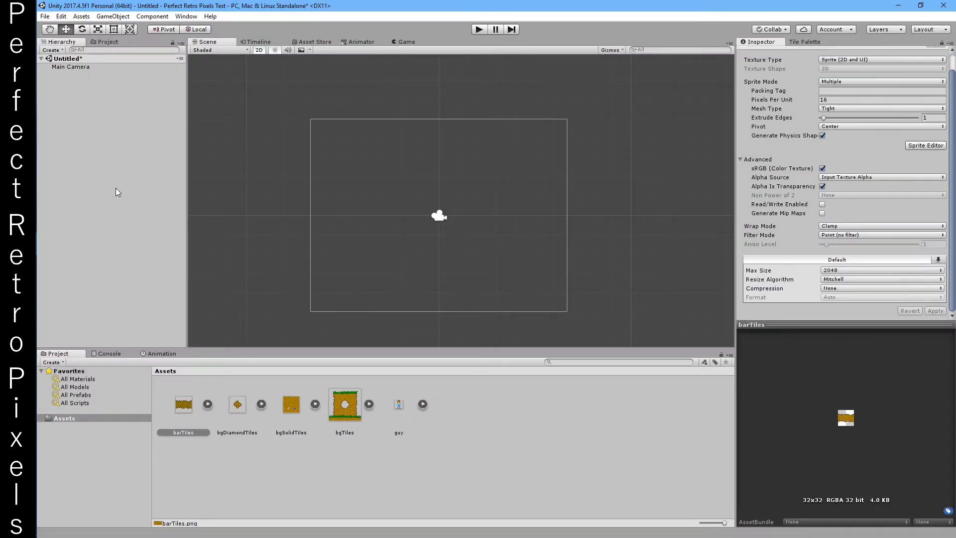
# Step: Add a Tilemap with its Grid to the scene and open the Tile Palette window
pyautogui.rightClick(115, 184)
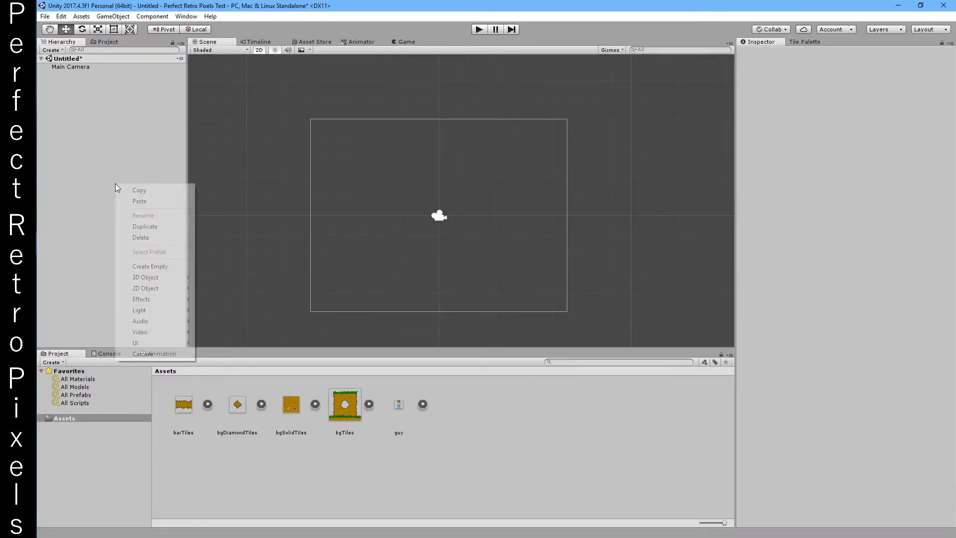
pyautogui.moveTo(156, 289)
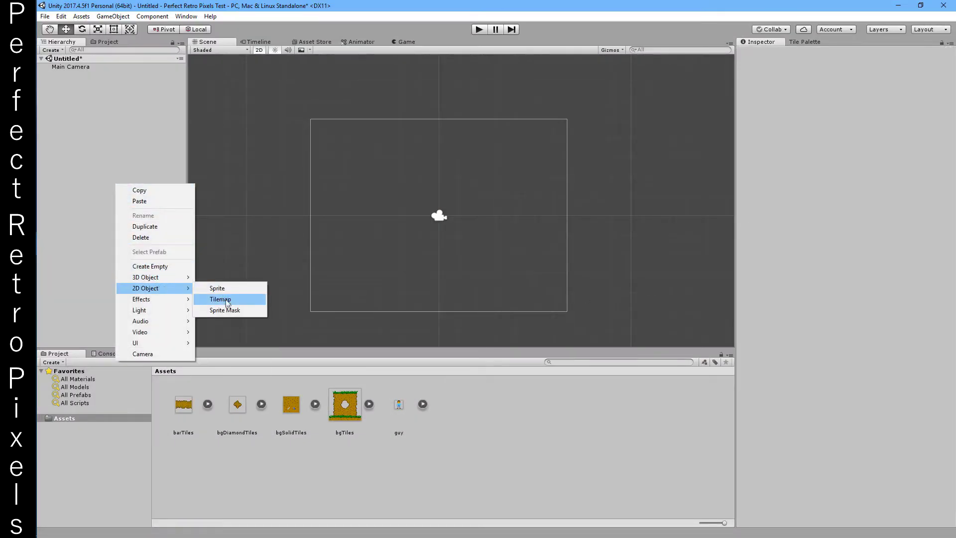
pyautogui.click(224, 299)
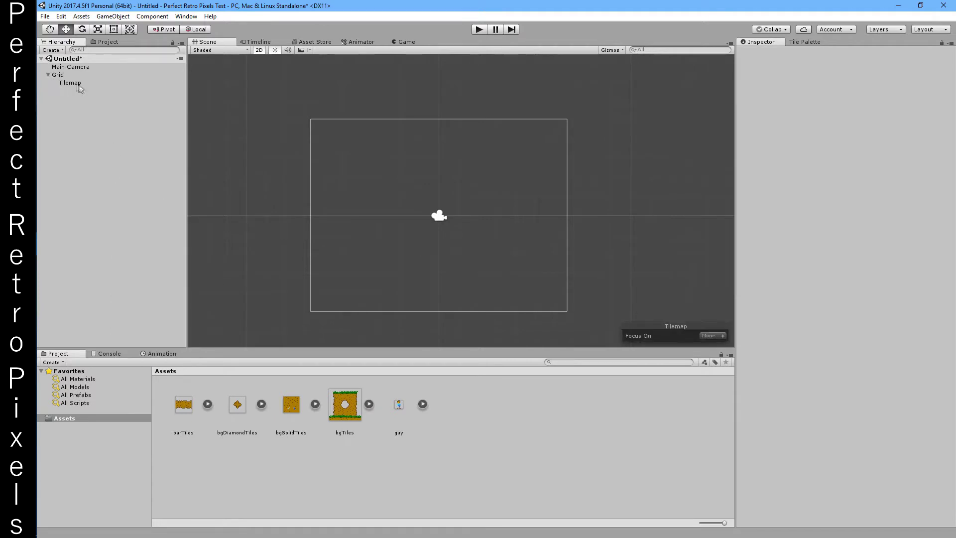
pyautogui.click(75, 83)
pyautogui.click(815, 42)
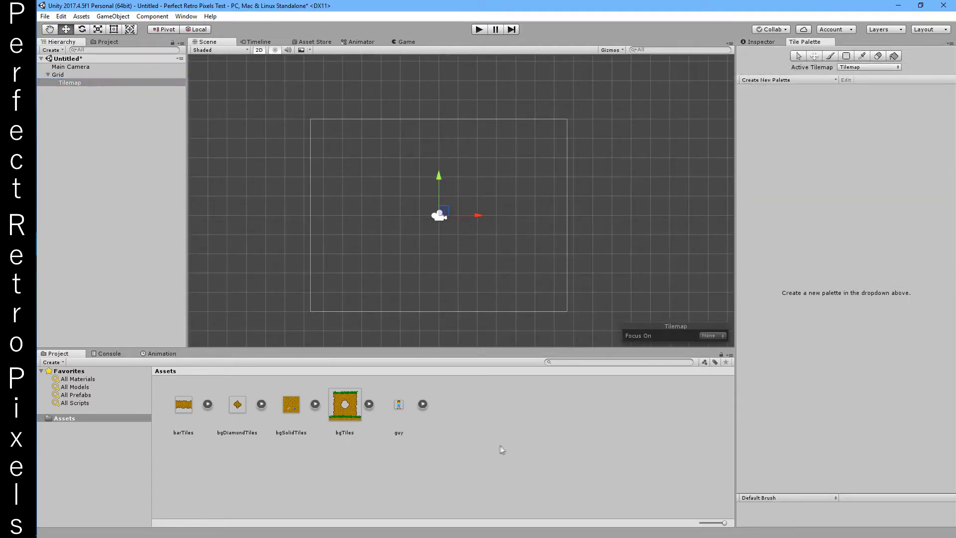
pyautogui.moveTo(337, 402); pyautogui.dragTo(861, 316)
# Step: Create the Background palette in a new BackgroundPalette folder and drop in the bgTiles sprites
pyautogui.click(774, 81)
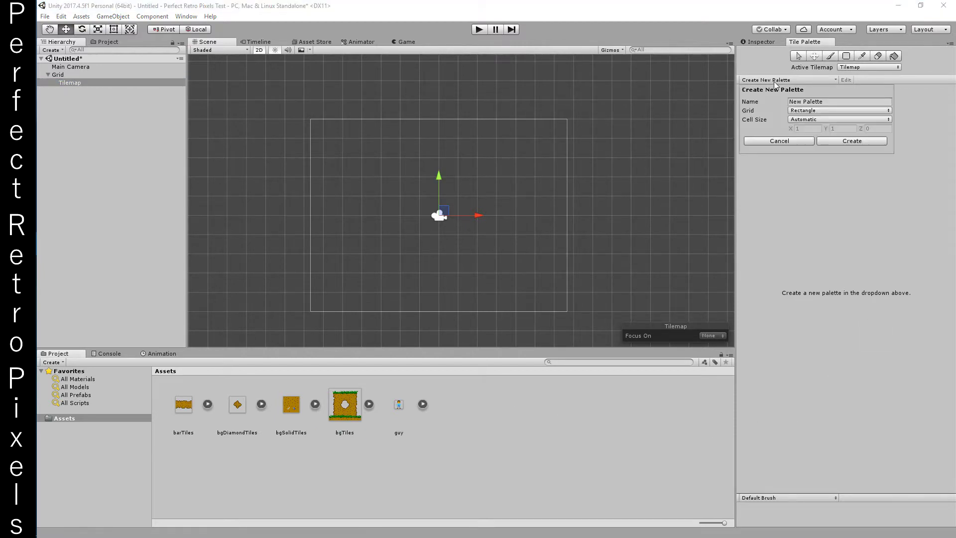
pyautogui.click(818, 102)
pyautogui.write('B')
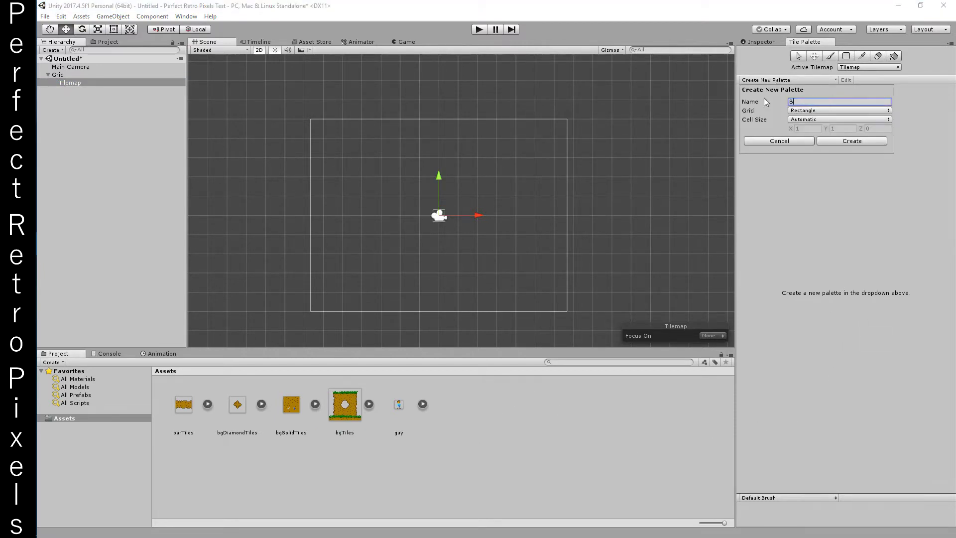
pyautogui.write('ackground')
pyautogui.click(843, 141)
pyautogui.hotkey('ctrl', 'shift', 'n')
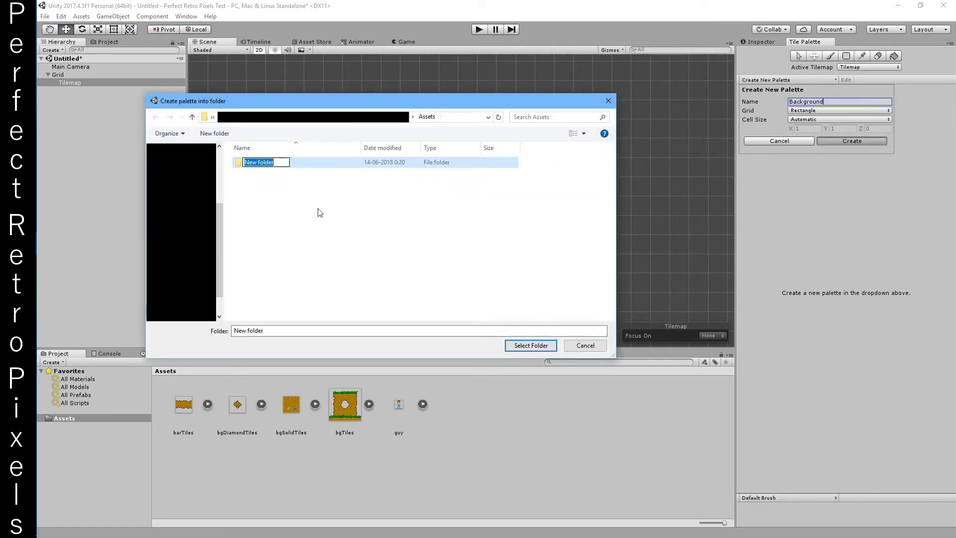
pyautogui.write('BackgroundPalette')
pyautogui.press('Return')
pyautogui.press('Return')
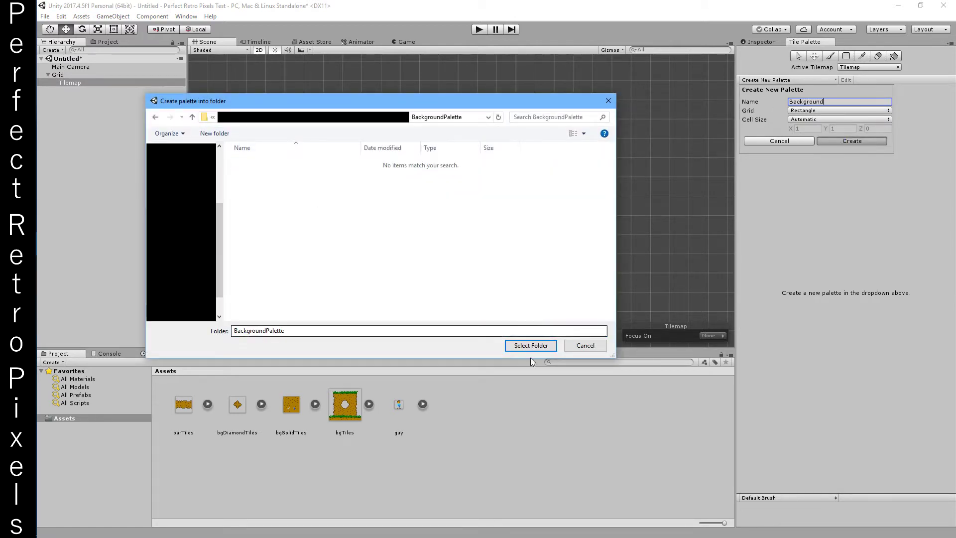
pyautogui.click(530, 345)
pyautogui.moveTo(384, 397); pyautogui.dragTo(768, 304)
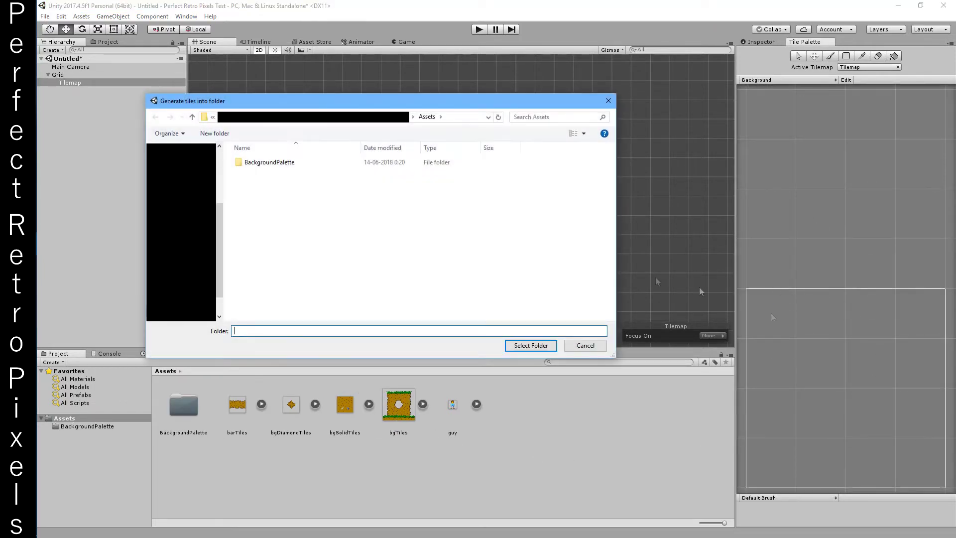
# Step: Create a Tiles folder and generate the bgTiles tile assets into it
pyautogui.click(214, 132)
pyautogui.write('Tiles')
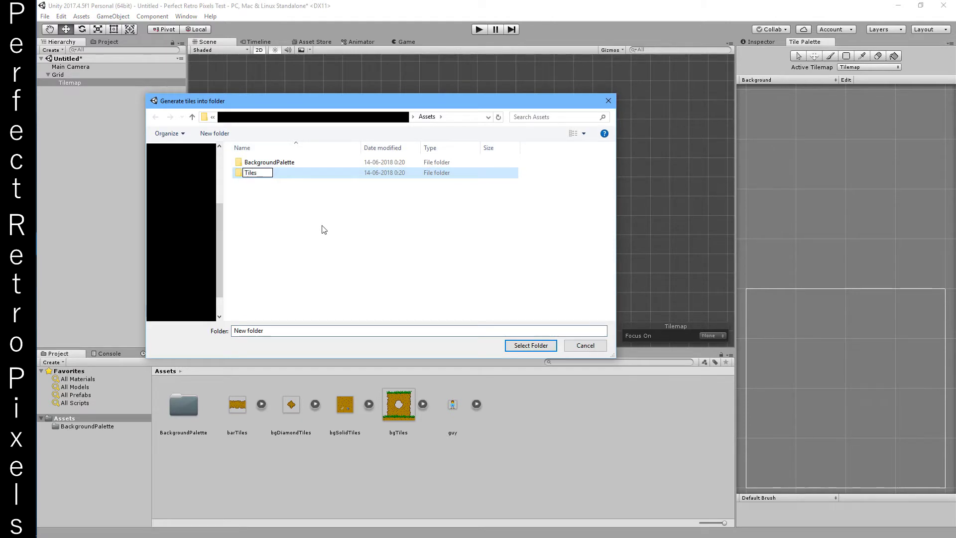
pyautogui.press('Return')
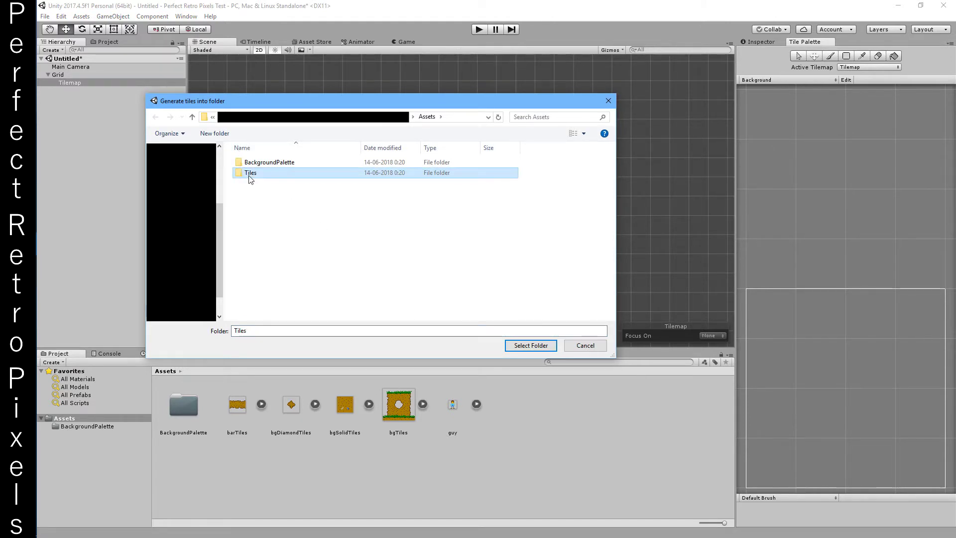
pyautogui.doubleClick(251, 174)
pyautogui.click(520, 345)
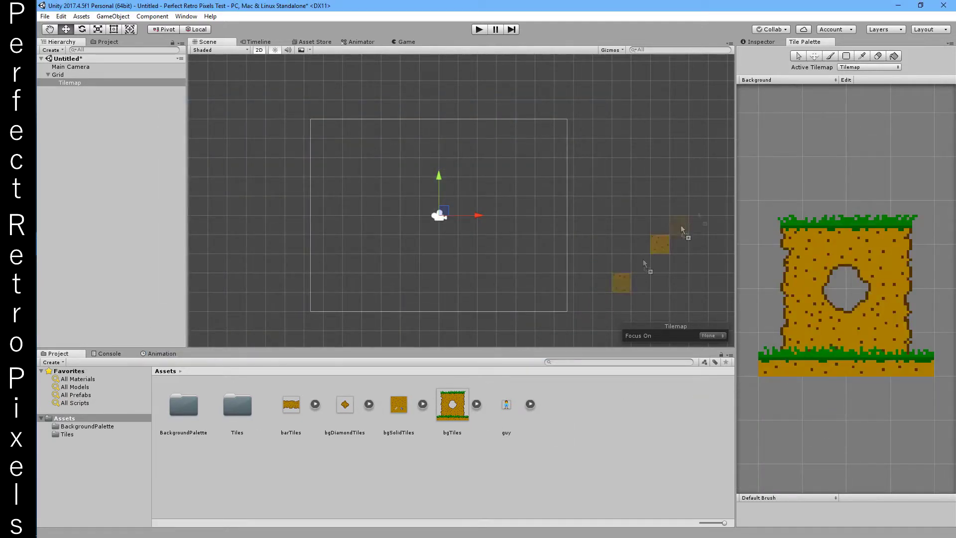
# Step: Add the solid dirt and bgDiamondTiles tiles to the palette, generated into Tiles
pyautogui.moveTo(644, 259); pyautogui.dragTo(794, 141)
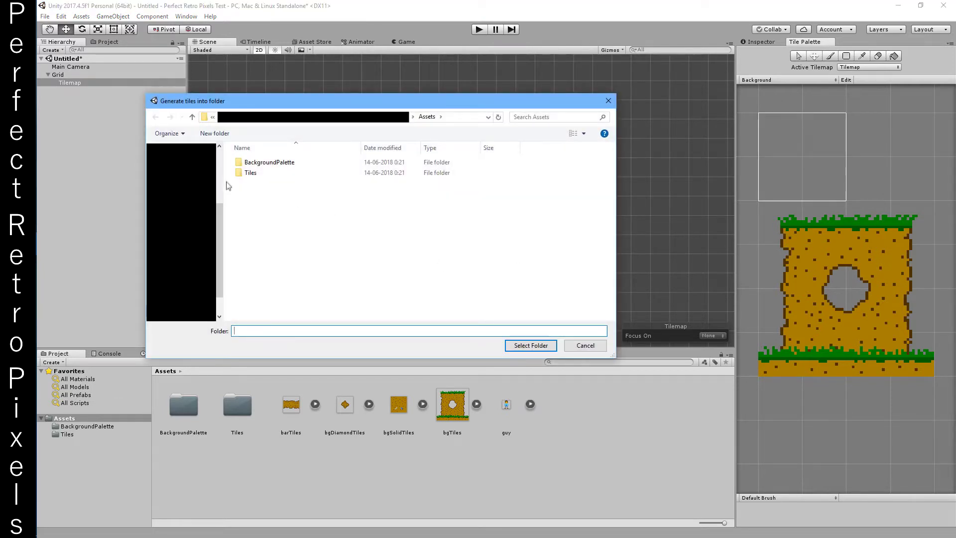
pyautogui.doubleClick(251, 173)
pyautogui.click(531, 345)
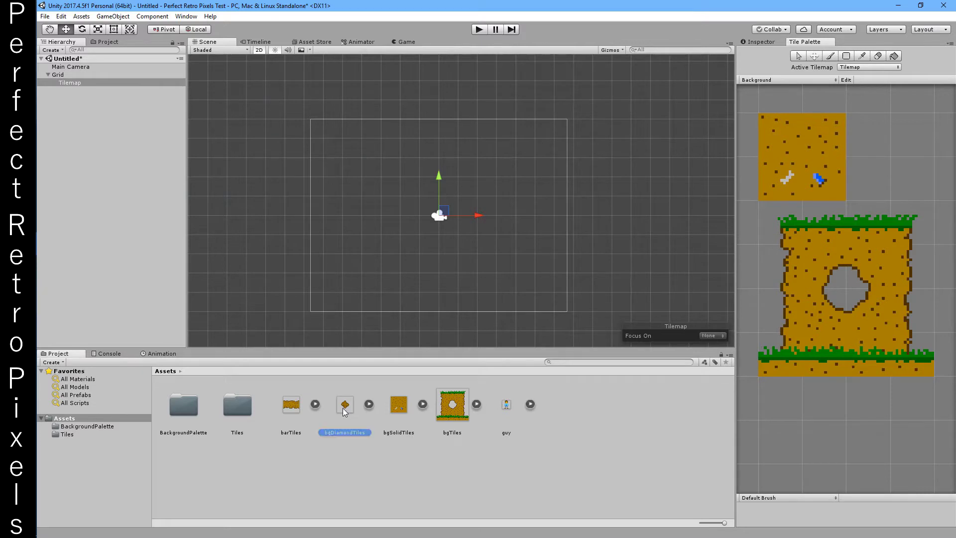
pyautogui.moveTo(342, 408); pyautogui.dragTo(886, 197)
pyautogui.moveTo(876, 161); pyautogui.dragTo(876, 149)
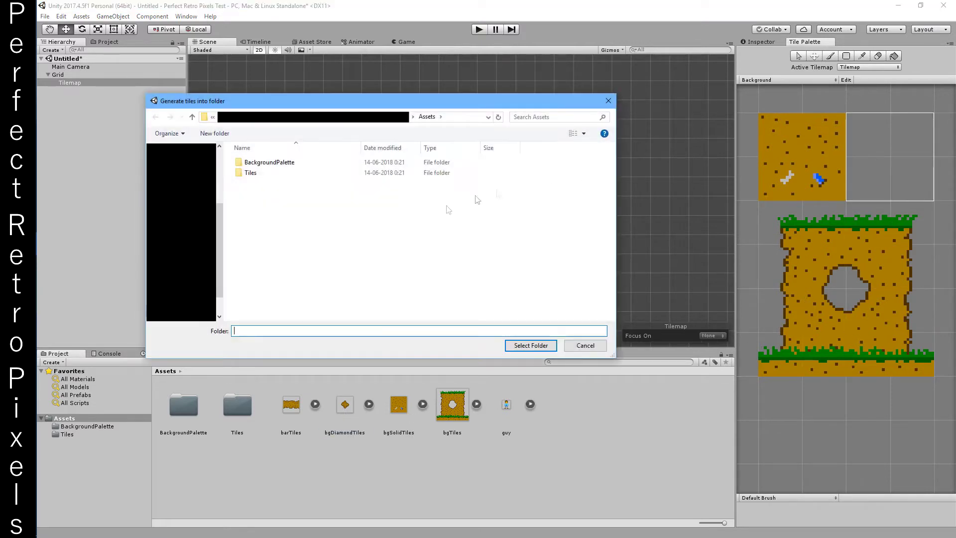
pyautogui.doubleClick(251, 173)
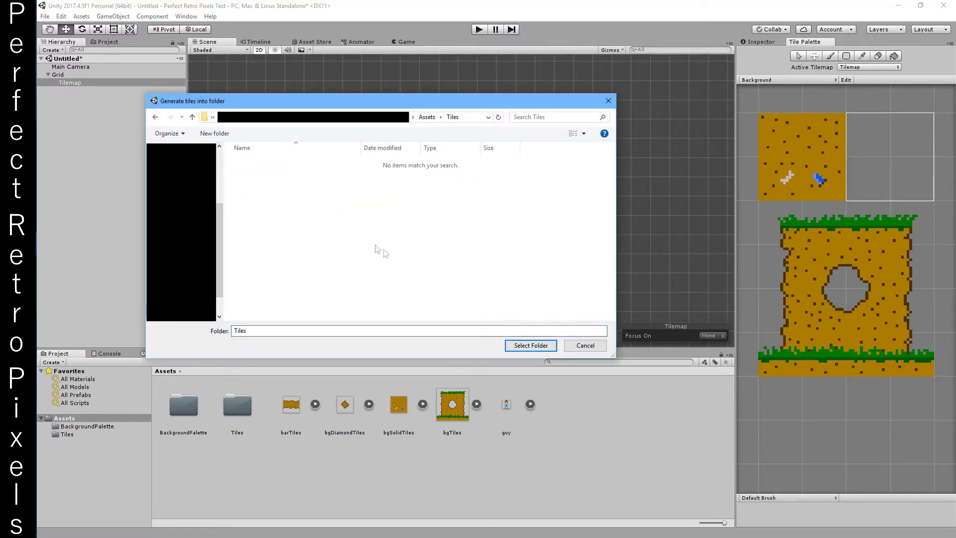
pyautogui.click(530, 346)
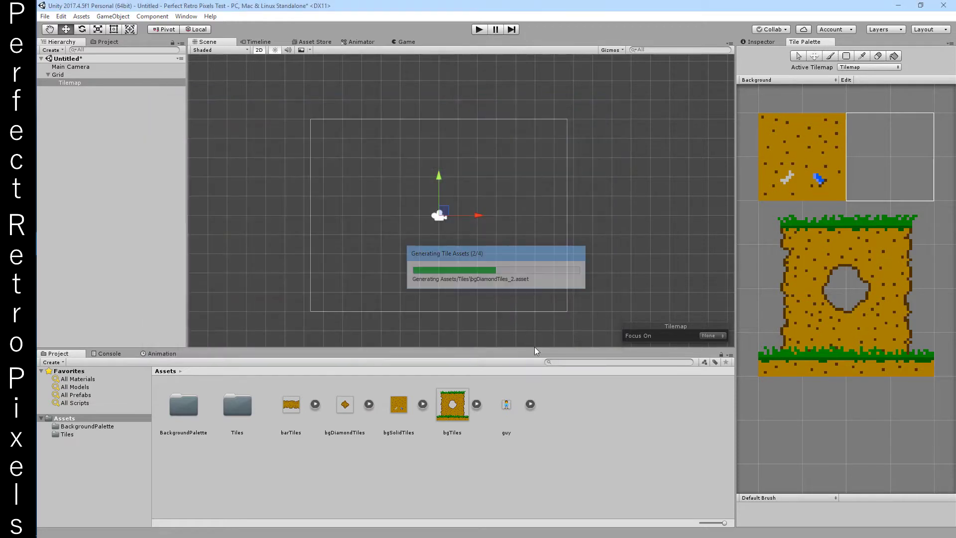
# Step: Add the barTiles tiles below the others, generated into Tiles, and switch to painting
pyautogui.moveTo(296, 415); pyautogui.dragTo(791, 418)
pyautogui.doubleClick(250, 173)
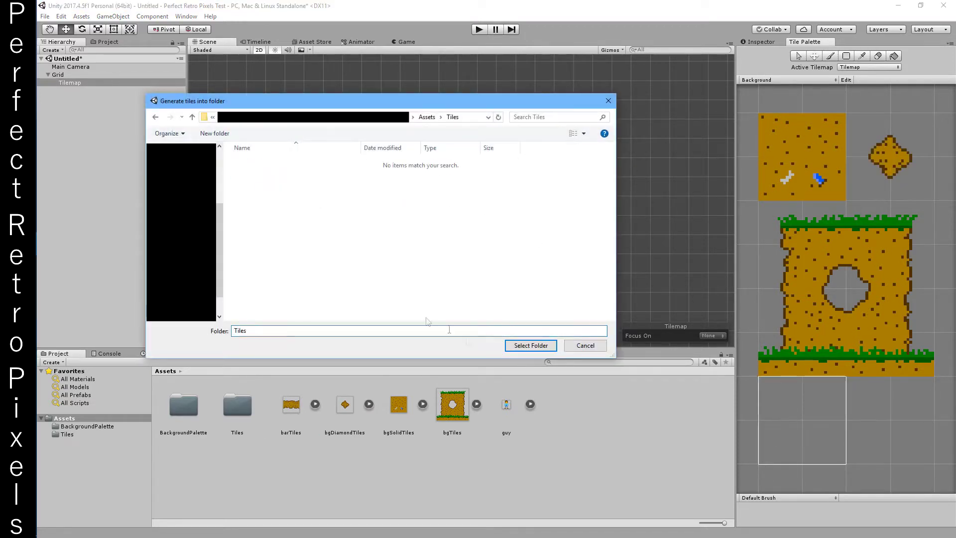
pyautogui.click(530, 346)
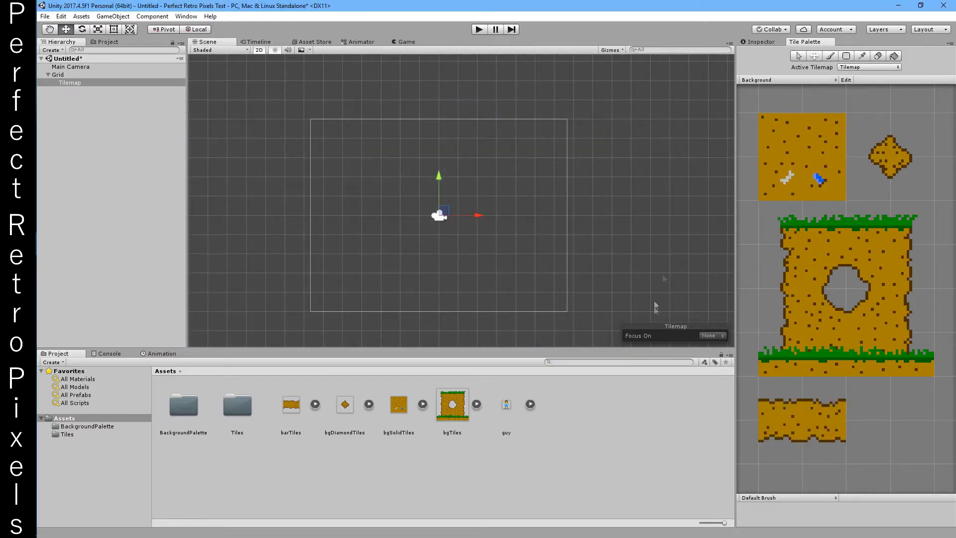
pyautogui.click(828, 57)
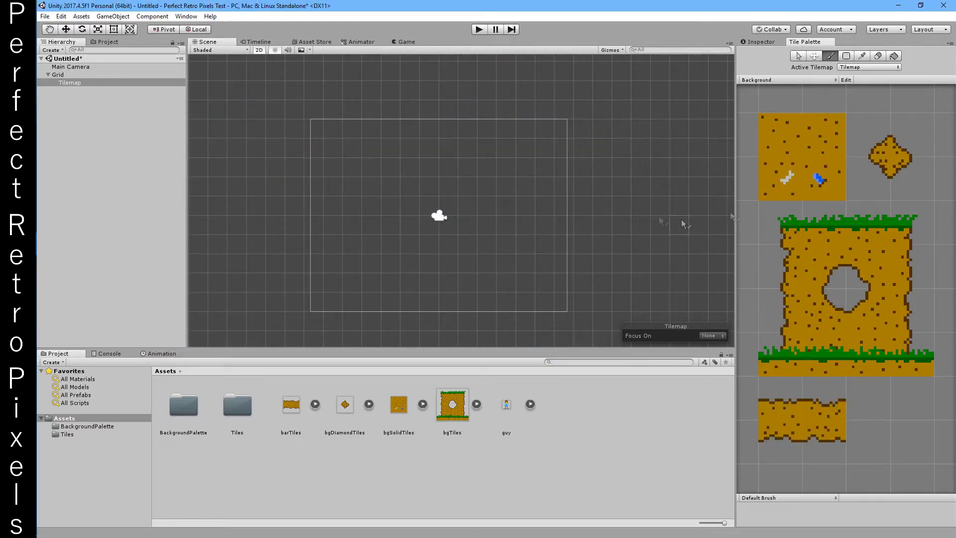
# Step: Paint the solid dirt rows and columns, with grass atop the right column and middle row
pyautogui.click(836, 133)
pyautogui.click(352, 263)
pyautogui.moveTo(333, 263)
pyautogui.mouseDown()
pyautogui.moveTo(371, 260)
pyautogui.moveTo(367, 187)
pyautogui.moveTo(379, 265)
pyautogui.moveTo(498, 222)
pyautogui.moveTo(468, 150)
pyautogui.moveTo(393, 124)
pyautogui.mouseUp()
pyautogui.moveTo(862, 222); pyautogui.dragTo(824, 222)
pyautogui.click(504, 92)
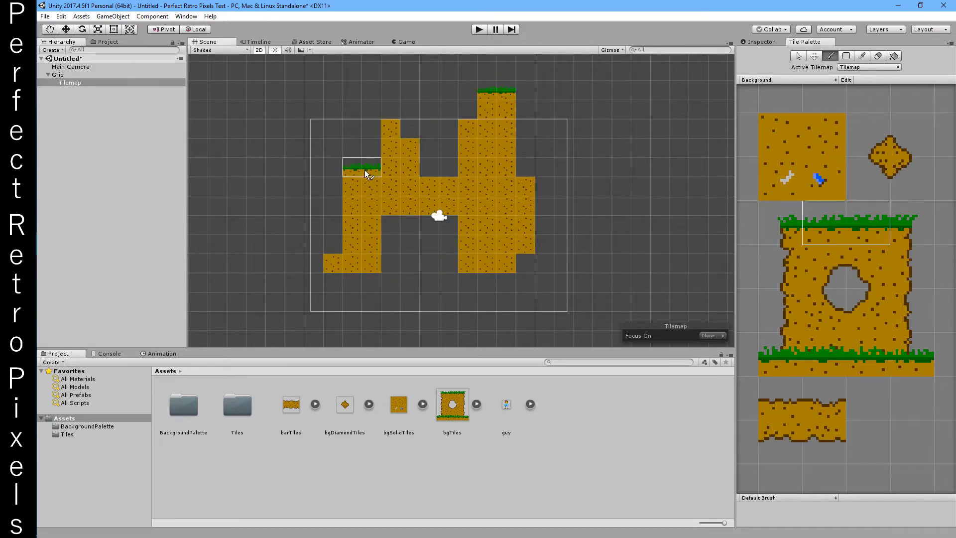
pyautogui.moveTo(371, 168); pyautogui.dragTo(448, 168)
# Step: Add grass-edge and left-edge tiles to the lower-left and middle blocks
pyautogui.click(780, 354)
pyautogui.moveTo(795, 218); pyautogui.dragTo(792, 264)
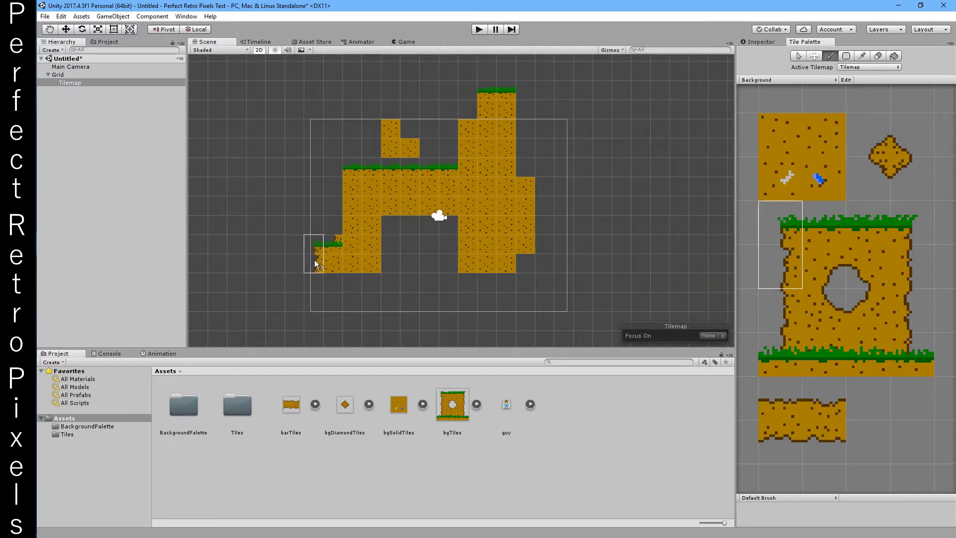
pyautogui.click(315, 262)
pyautogui.moveTo(824, 354); pyautogui.dragTo(869, 354)
pyautogui.click(917, 355)
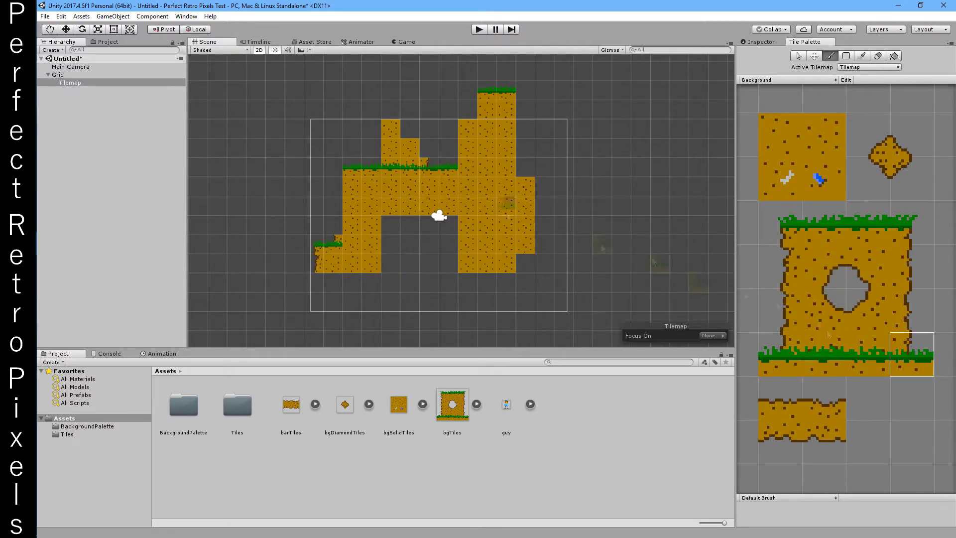
pyautogui.click(335, 175)
pyautogui.moveTo(780, 212); pyautogui.dragTo(781, 321)
pyautogui.click(339, 225)
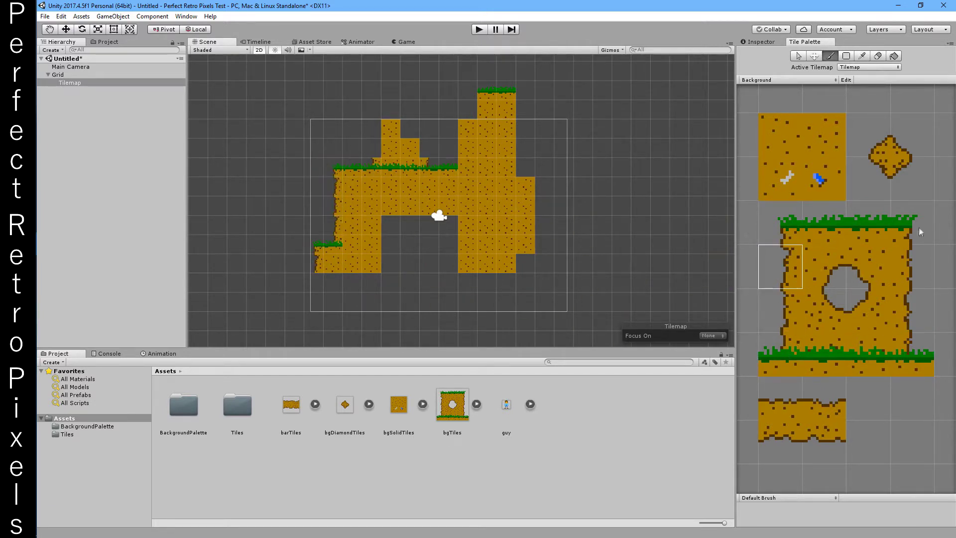
pyautogui.moveTo(911, 212); pyautogui.dragTo(911, 321)
# Step: Give the right column its rounded corners and right-edge tiles
pyautogui.click(523, 100)
pyautogui.click(522, 142)
pyautogui.click(833, 312)
pyautogui.click(525, 186)
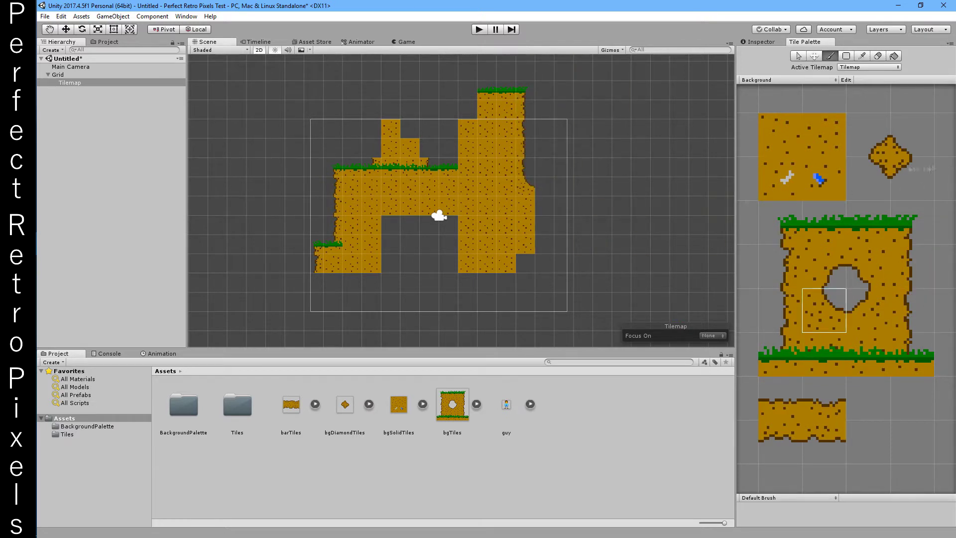
pyautogui.click(911, 134)
pyautogui.click(544, 187)
pyautogui.moveTo(911, 267); pyautogui.dragTo(911, 312)
pyautogui.click(544, 224)
# Step: Add a grass end and a 2x2 hole to the lower-right block
pyautogui.click(544, 263)
pyautogui.click(912, 354)
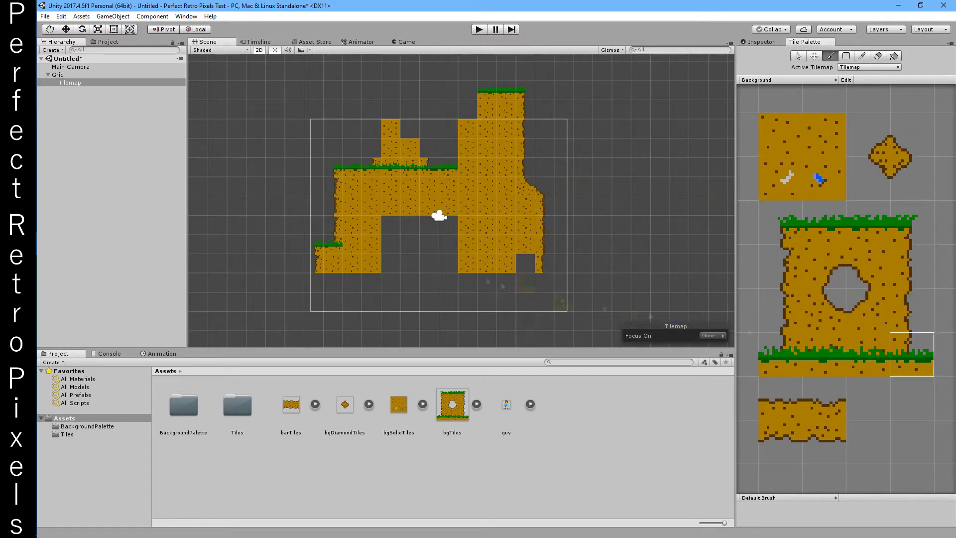
pyautogui.click(544, 282)
pyautogui.moveTo(835, 268); pyautogui.dragTo(869, 311)
pyautogui.click(529, 279)
# Step: Round the tall column's top-left with grass and left edges, and add a diagonal on the small column
pyautogui.click(780, 222)
pyautogui.click(467, 91)
pyautogui.click(466, 110)
pyautogui.moveTo(780, 266); pyautogui.dragTo(781, 310)
pyautogui.click(448, 139)
pyautogui.click(824, 310)
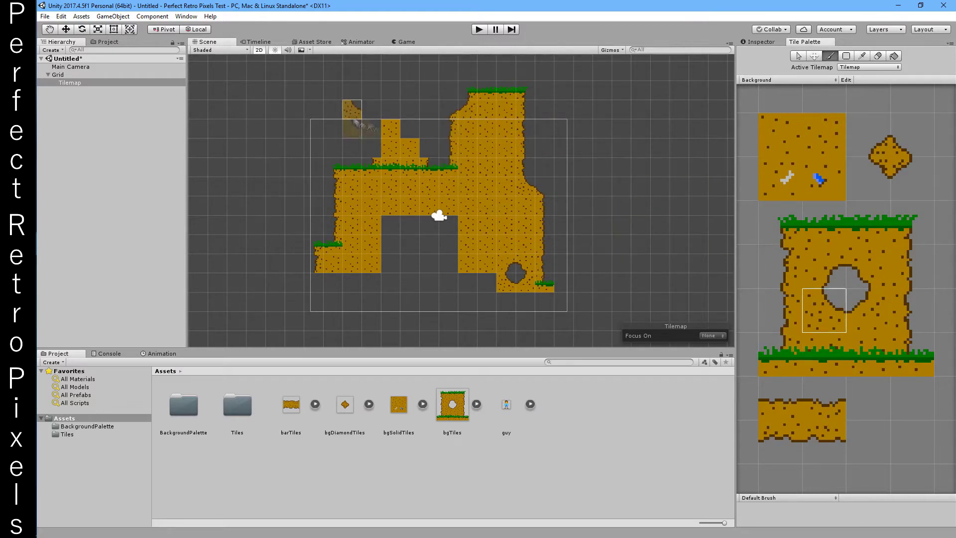
pyautogui.click(409, 128)
pyautogui.click(897, 145)
pyautogui.click(429, 129)
# Step: Paint bar tiles atop the small column and erase the bar's left part
pyautogui.moveTo(780, 266); pyautogui.dragTo(780, 310)
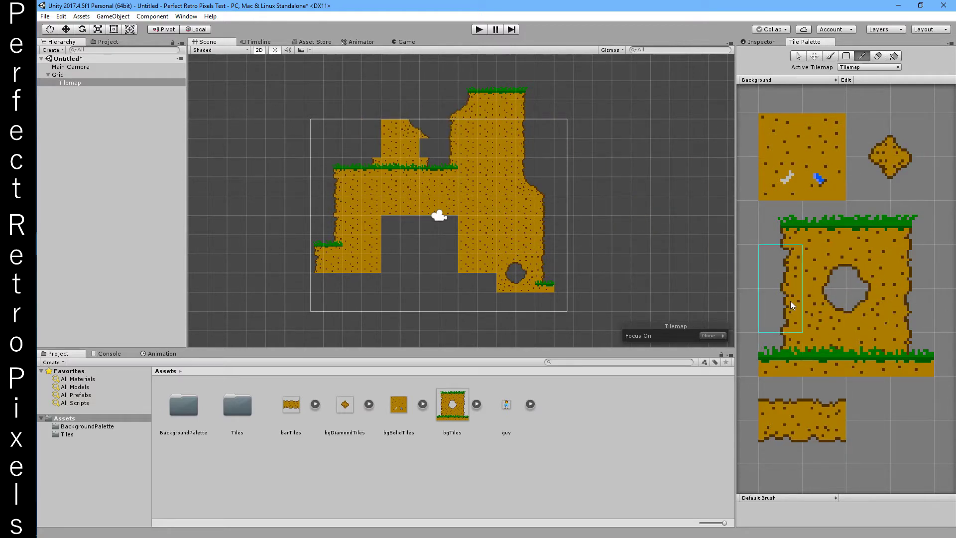
pyautogui.click(911, 267)
pyautogui.moveTo(779, 408); pyautogui.dragTo(824, 408)
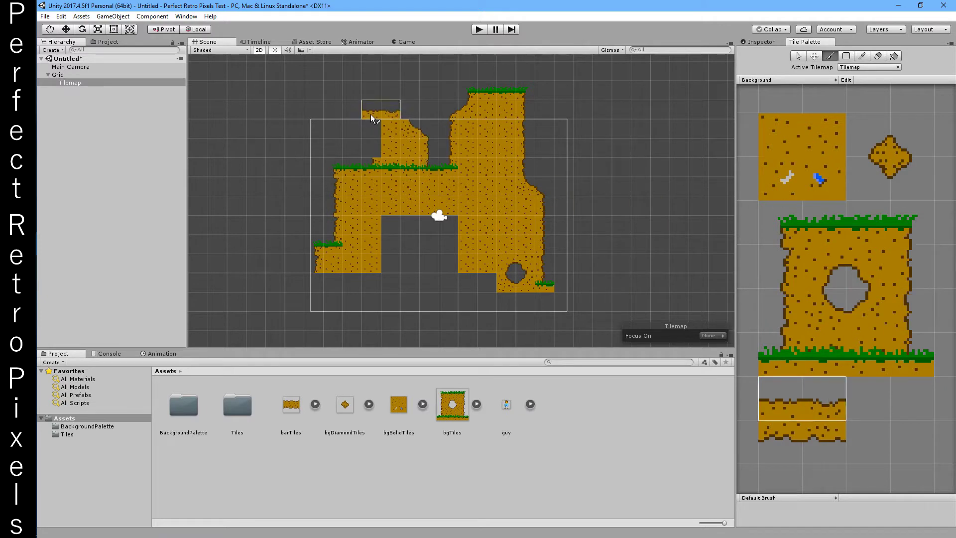
pyautogui.click(371, 109)
pyautogui.click(867, 135)
pyautogui.click(362, 118)
# Step: Shape the arch top with curved corner tiles, bar tiles and side edges
pyautogui.moveTo(780, 266); pyautogui.dragTo(780, 310)
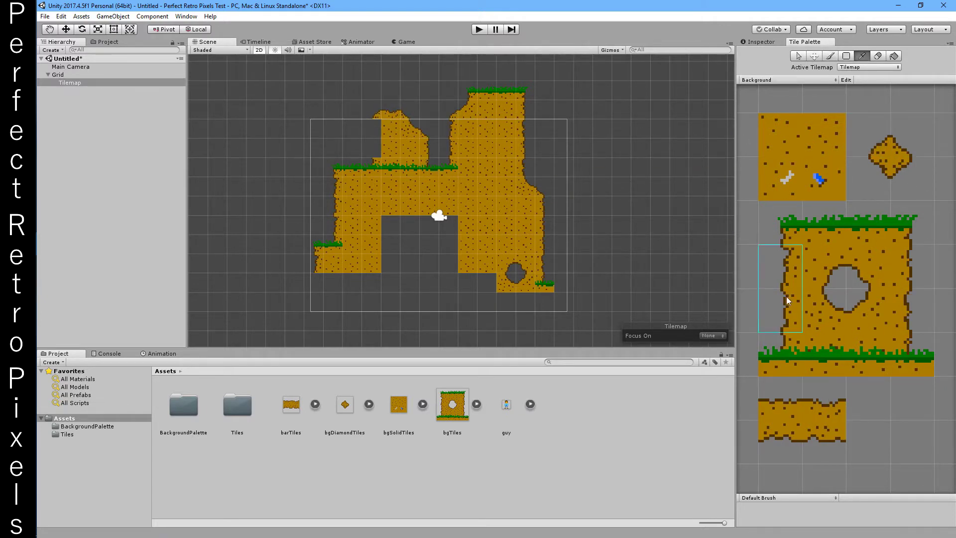
pyautogui.click(371, 137)
pyautogui.click(824, 266)
pyautogui.click(378, 230)
pyautogui.click(868, 266)
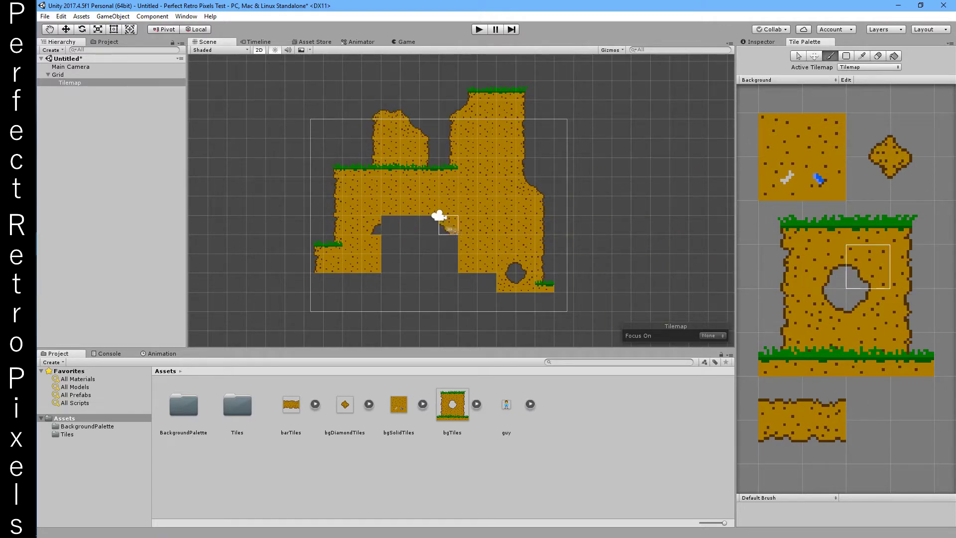
pyautogui.click(448, 224)
pyautogui.moveTo(780, 421); pyautogui.dragTo(824, 421)
pyautogui.moveTo(399, 224); pyautogui.dragTo(421, 224)
pyautogui.moveTo(781, 266); pyautogui.dragTo(780, 310)
# Step: Edge the arch sides and lay grass along both pillar bases
pyautogui.click(446, 263)
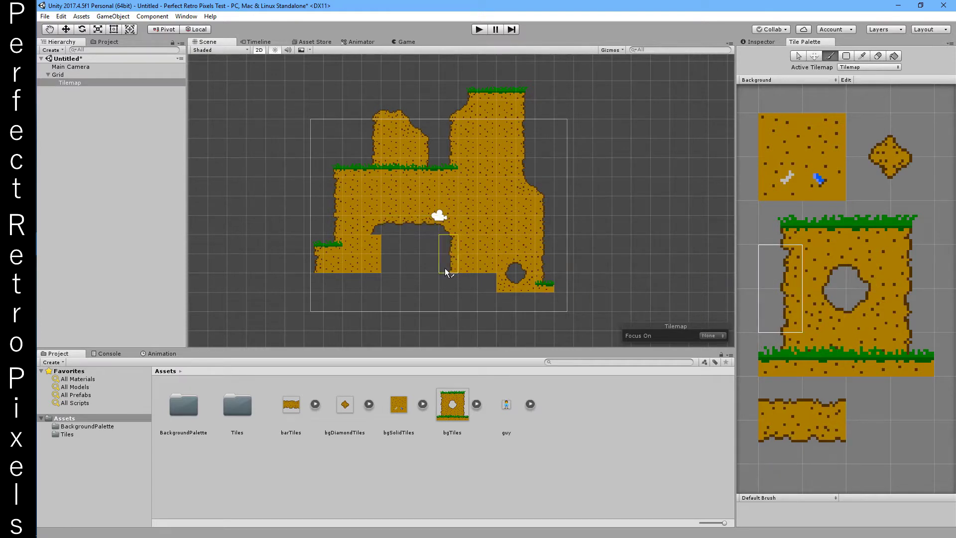
pyautogui.moveTo(911, 267); pyautogui.dragTo(911, 310)
pyautogui.click(373, 264)
pyautogui.click(911, 354)
pyautogui.click(372, 283)
pyautogui.click(780, 353)
pyautogui.click(313, 288)
pyautogui.moveTo(824, 354); pyautogui.dragTo(868, 354)
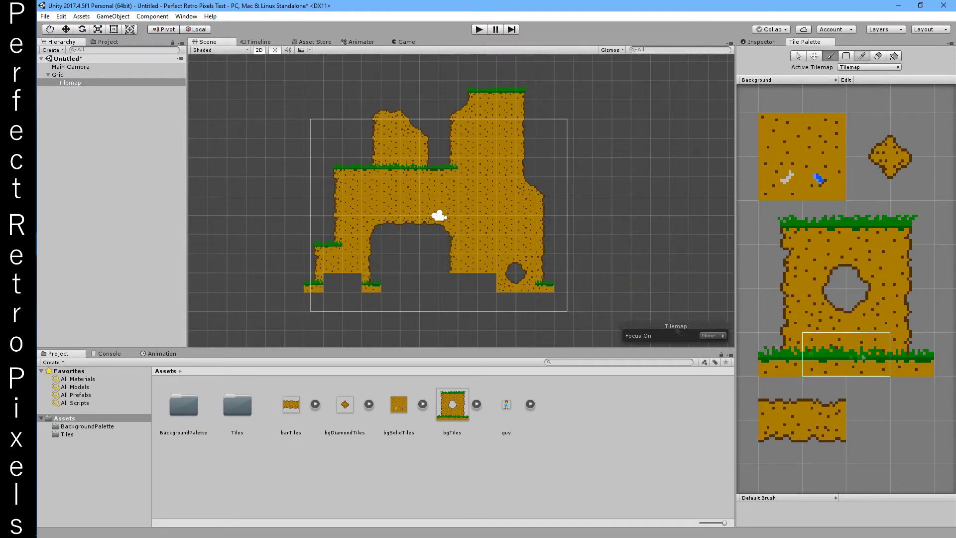
pyautogui.click(342, 286)
pyautogui.moveTo(477, 286); pyautogui.dragTo(516, 286)
# Step: Stamp the round hole at right and run a grass strip between the pillars
pyautogui.moveTo(824, 266); pyautogui.dragTo(869, 310)
pyautogui.click(516, 259)
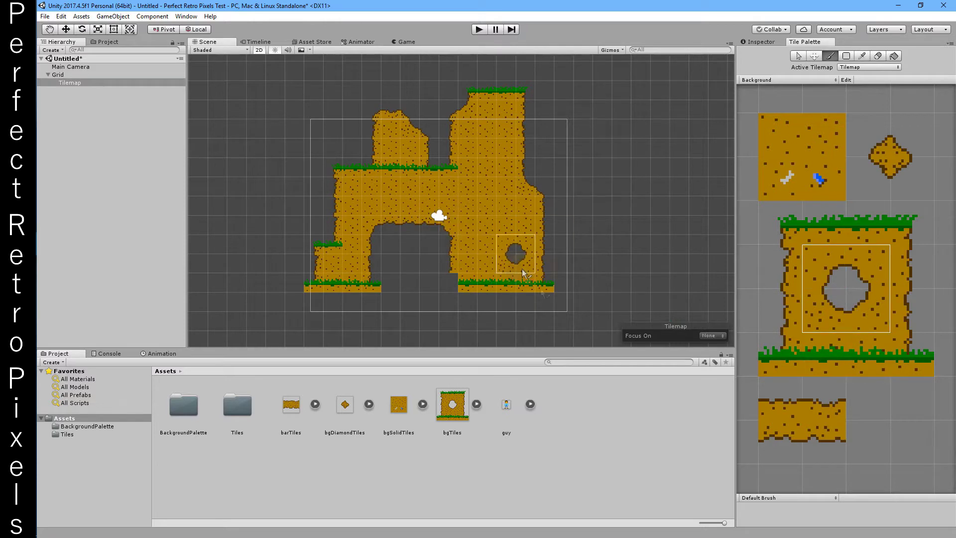
pyautogui.click(781, 353)
pyautogui.click(448, 283)
pyautogui.moveTo(824, 222); pyautogui.dragTo(869, 222)
pyautogui.moveTo(381, 282); pyautogui.dragTo(449, 282)
# Step: Paint a dirt row under the ground with grass corners and side edges at both ends
pyautogui.moveTo(781, 135); pyautogui.dragTo(824, 135)
pyautogui.moveTo(315, 302); pyautogui.dragTo(542, 302)
pyautogui.click(911, 223)
pyautogui.click(554, 288)
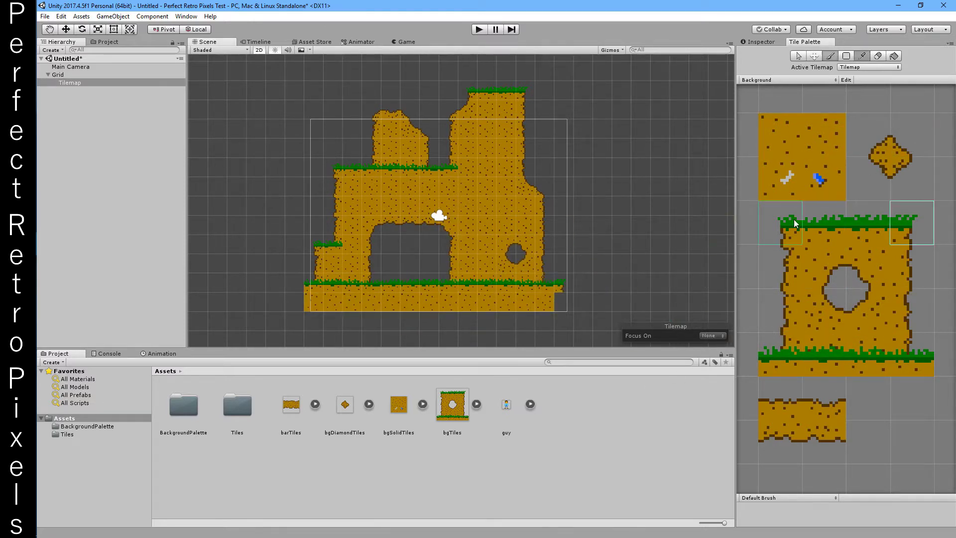
pyautogui.click(780, 223)
pyautogui.click(302, 288)
pyautogui.click(780, 266)
pyautogui.click(301, 302)
pyautogui.click(911, 266)
pyautogui.click(554, 302)
# Step: Add a bumpy dirt bar under the ground, then select the cells at the round hole
pyautogui.moveTo(780, 442); pyautogui.dragTo(824, 442)
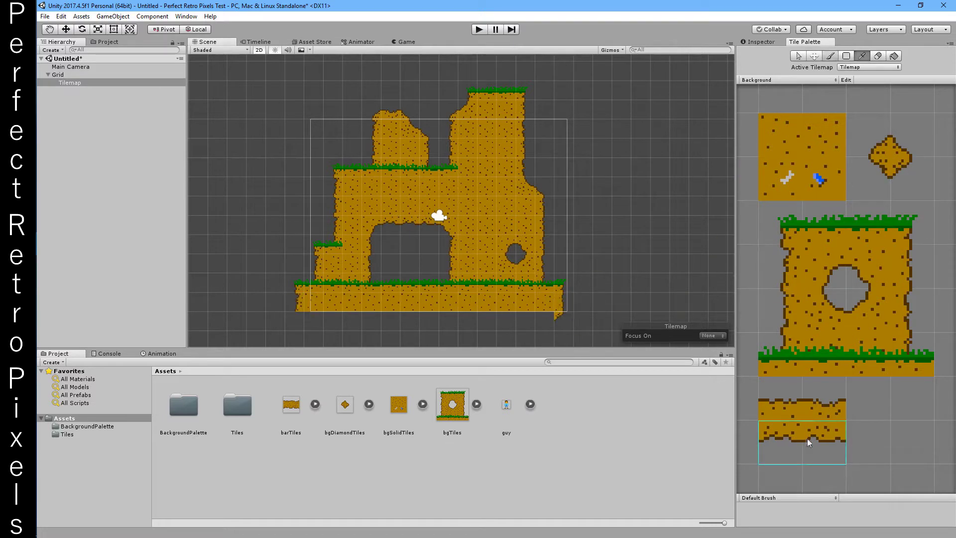
pyautogui.moveTo(309, 319); pyautogui.dragTo(552, 321)
pyautogui.click(867, 179)
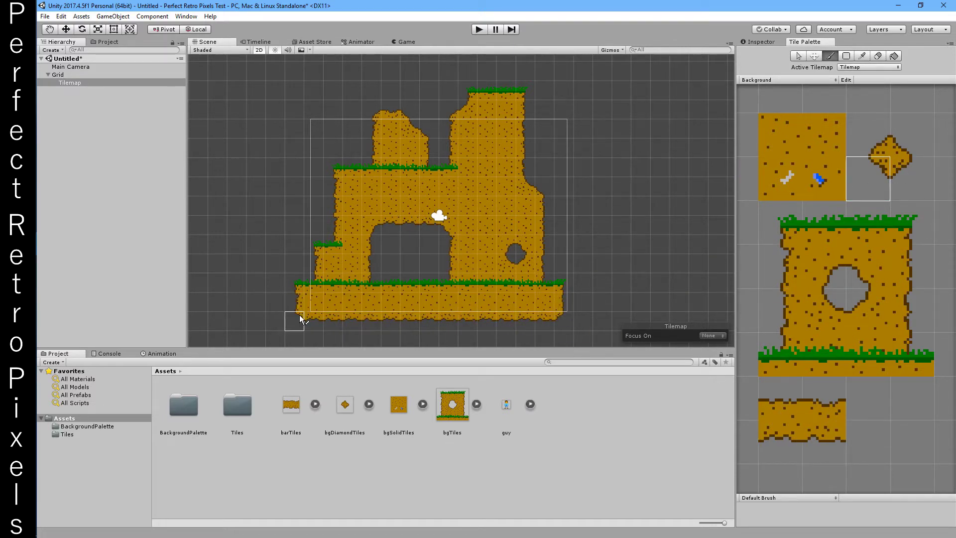
pyautogui.click(798, 56)
pyautogui.moveTo(504, 263); pyautogui.dragTo(536, 256)
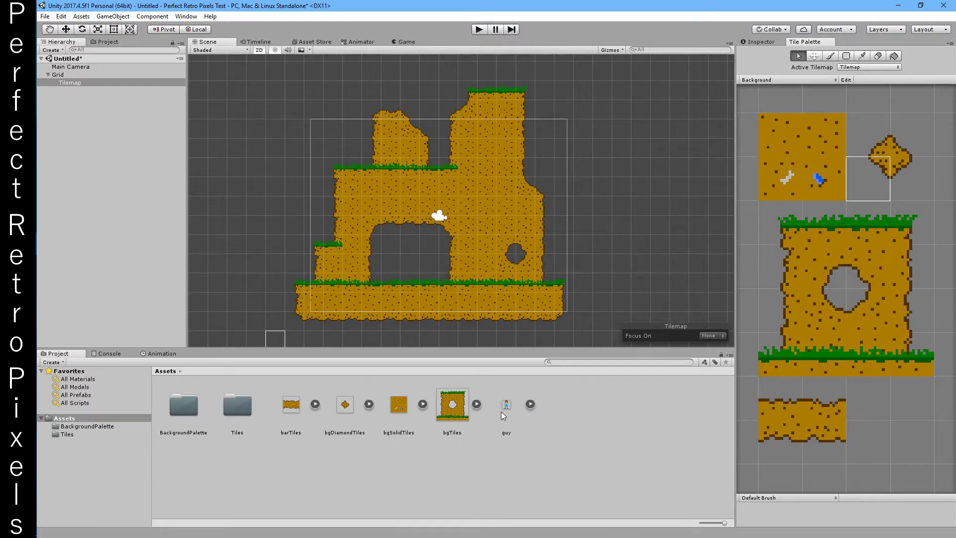
# Step: Place the guy sprite on the lower ledge and duplicate it up to guy (8) inside the arch
pyautogui.moveTo(376, 343); pyautogui.dragTo(114, 139)
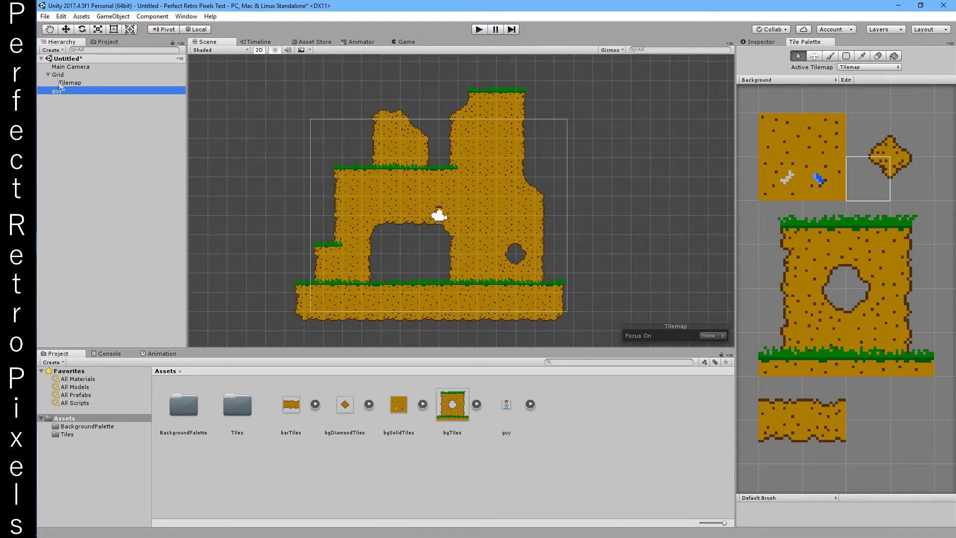
pyautogui.click(65, 28)
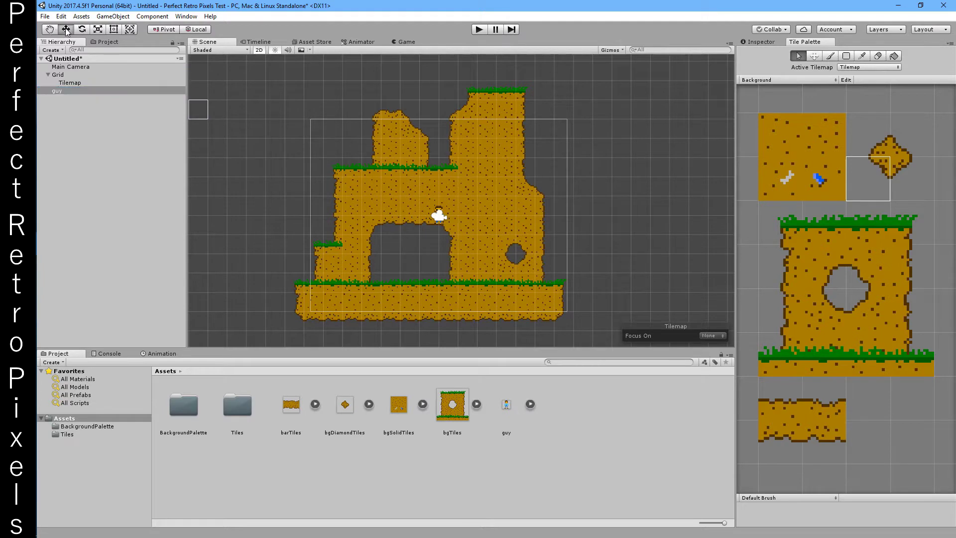
pyautogui.moveTo(443, 209); pyautogui.dragTo(493, 267)
pyautogui.hotkey('ctrl', 'd')
pyautogui.hotkey('ctrl', 'd')
pyautogui.hotkey('ctrl', 'd')
pyautogui.hotkey('ctrl', 'd')
pyautogui.hotkey('ctrl', 'd')
pyautogui.hotkey('ctrl', 'd')
pyautogui.hotkey('ctrl', 'd')
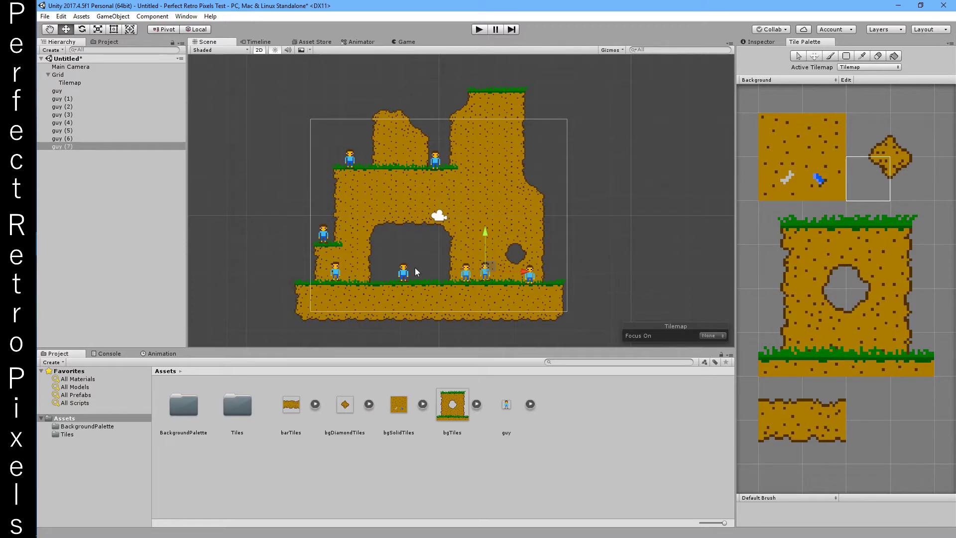
pyautogui.hotkey('ctrl', 'd')
pyautogui.moveTo(495, 269); pyautogui.dragTo(432, 231)
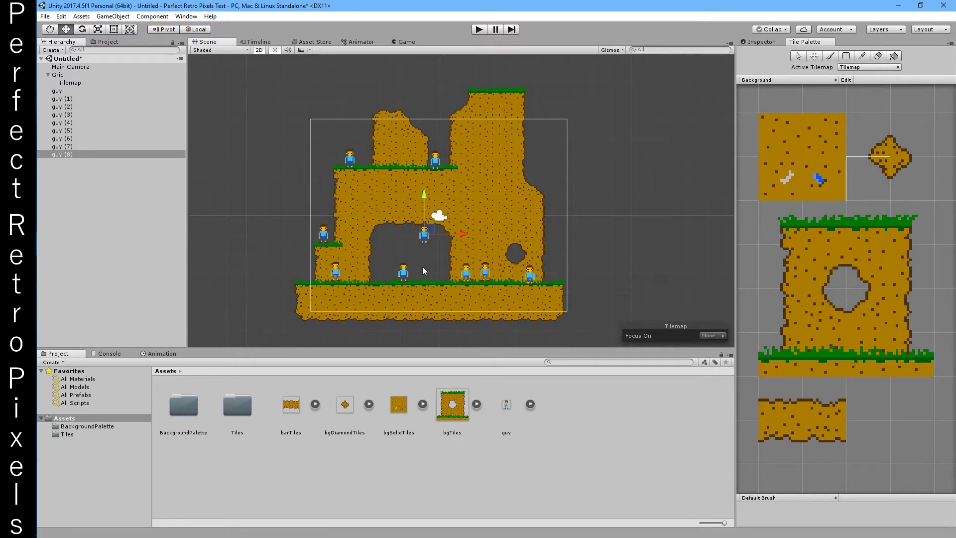
# Step: Paint blue-marked and bone decoration tiles across the dirt pillars
pyautogui.click(829, 56)
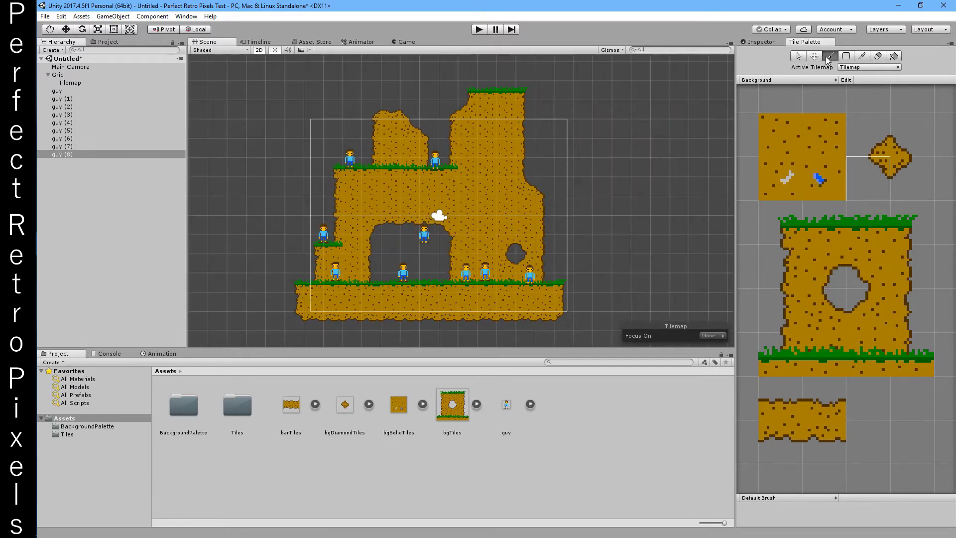
pyautogui.click(828, 160)
pyautogui.click(786, 178)
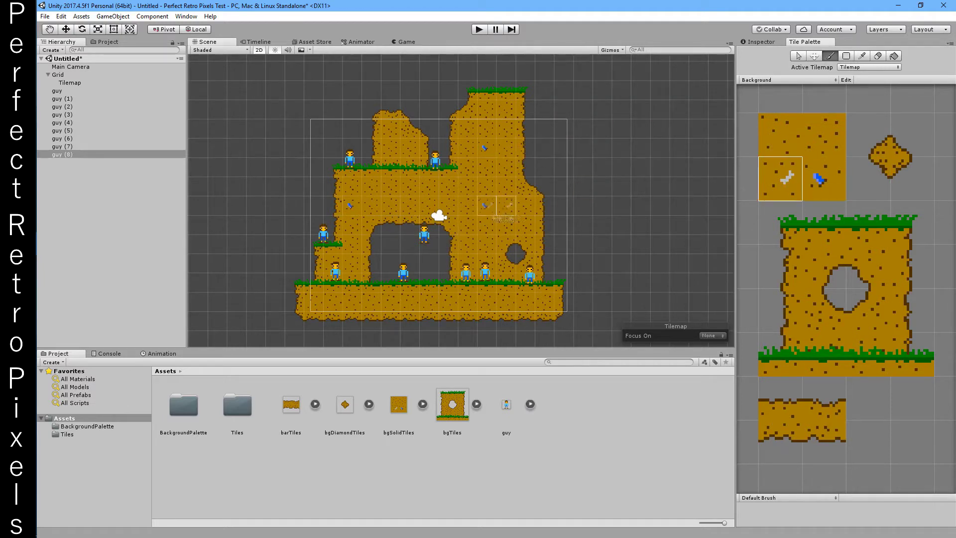
pyautogui.click(528, 205)
pyautogui.click(393, 186)
pyautogui.click(413, 148)
pyautogui.click(509, 129)
pyautogui.click(824, 134)
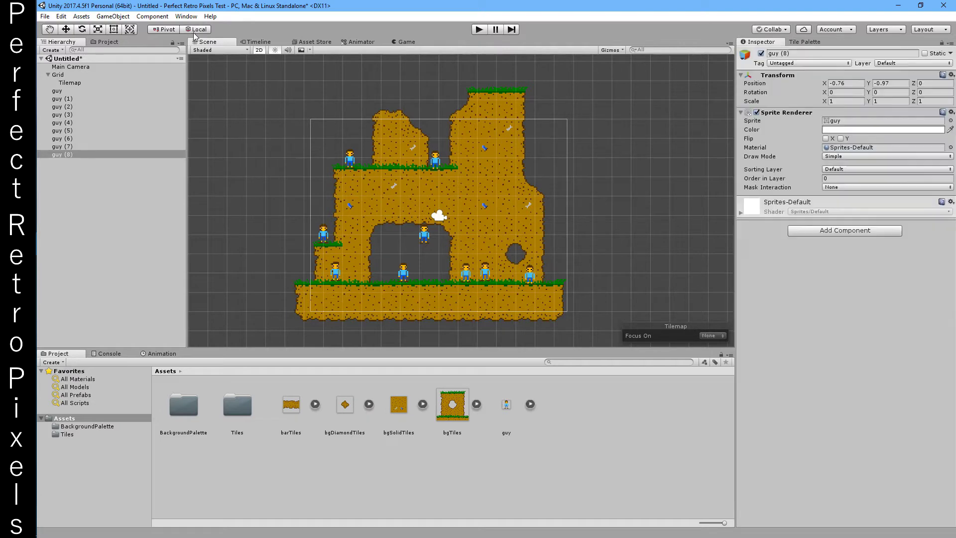
pyautogui.hotkey('ctrl', '3')
pyautogui.click(65, 30)
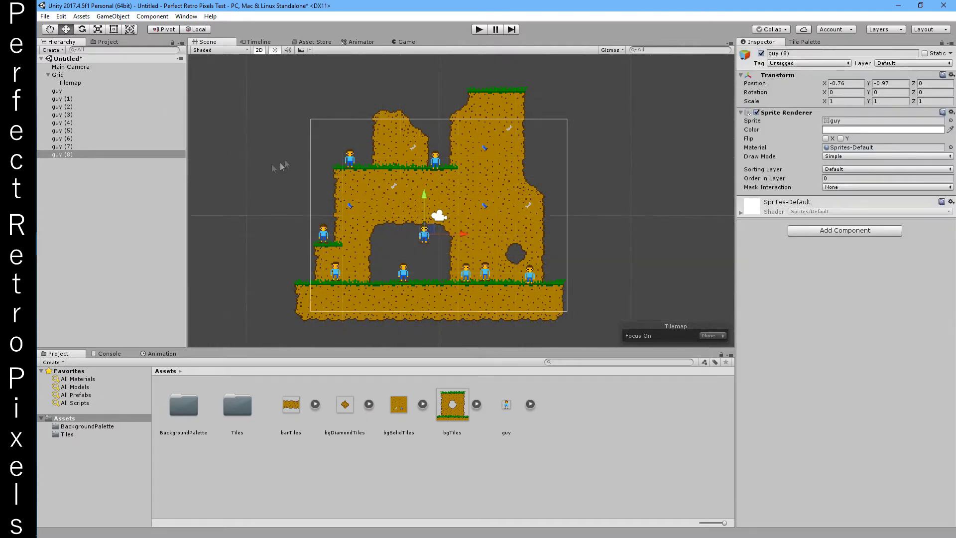
# Step: Show the Game view at 3.3x scale in a floating window beside the scene
pyautogui.click(404, 42)
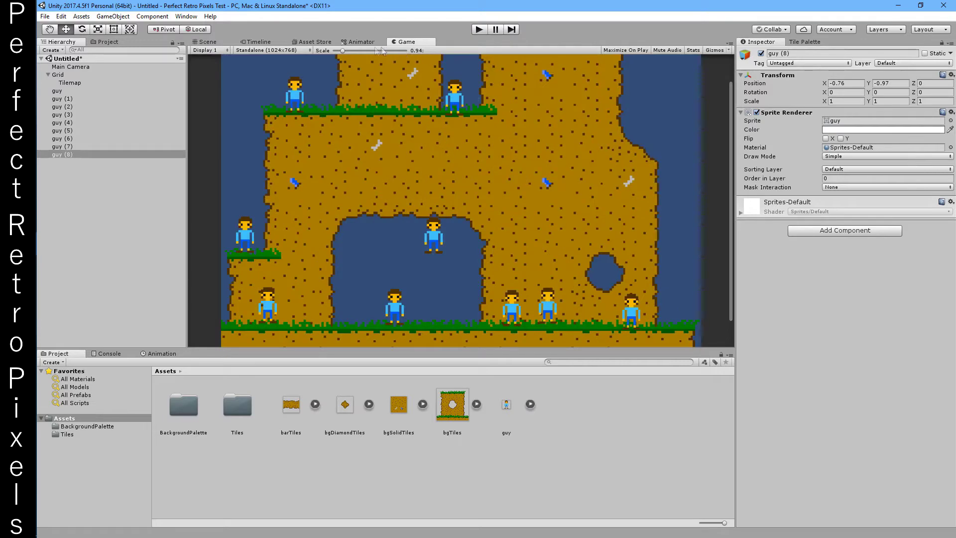
pyautogui.moveTo(344, 51); pyautogui.dragTo(389, 50)
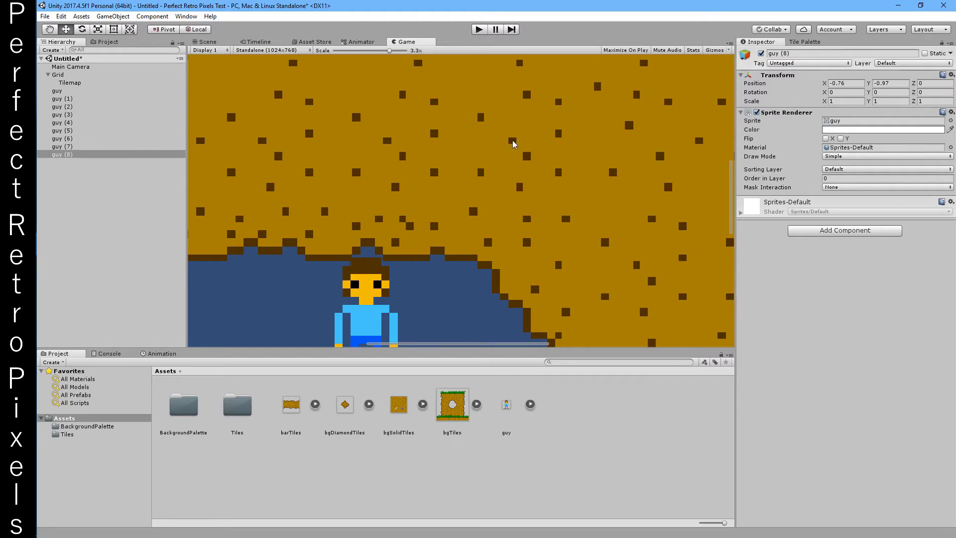
pyautogui.moveTo(407, 42); pyautogui.dragTo(480, 99)
pyautogui.moveTo(446, 32); pyautogui.dragTo(561, 125)
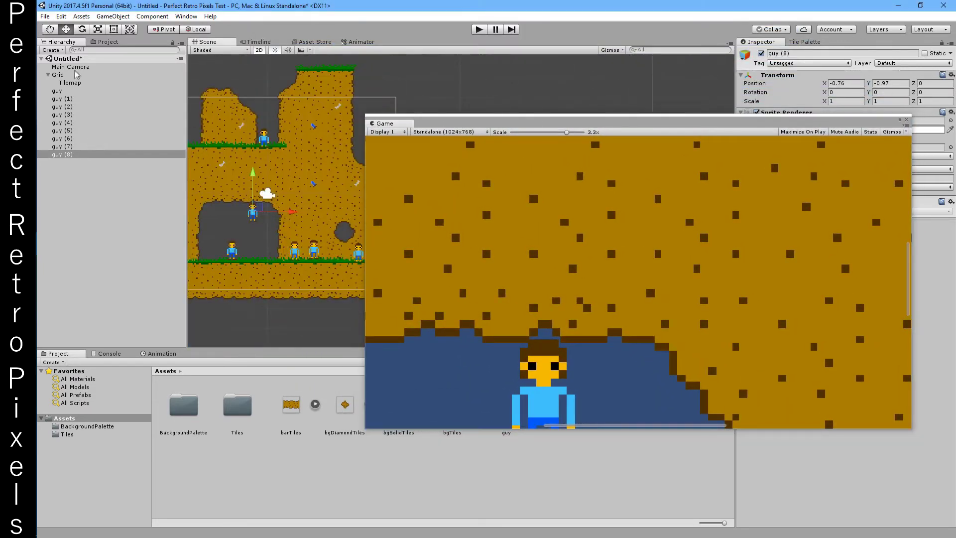
# Step: Nudge the Main Camera, redock the Game view, and open the Perfect Retro Pixels package
pyautogui.click(70, 67)
pyautogui.moveTo(273, 189); pyautogui.dragTo(268, 192)
pyautogui.moveTo(398, 125); pyautogui.dragTo(404, 44)
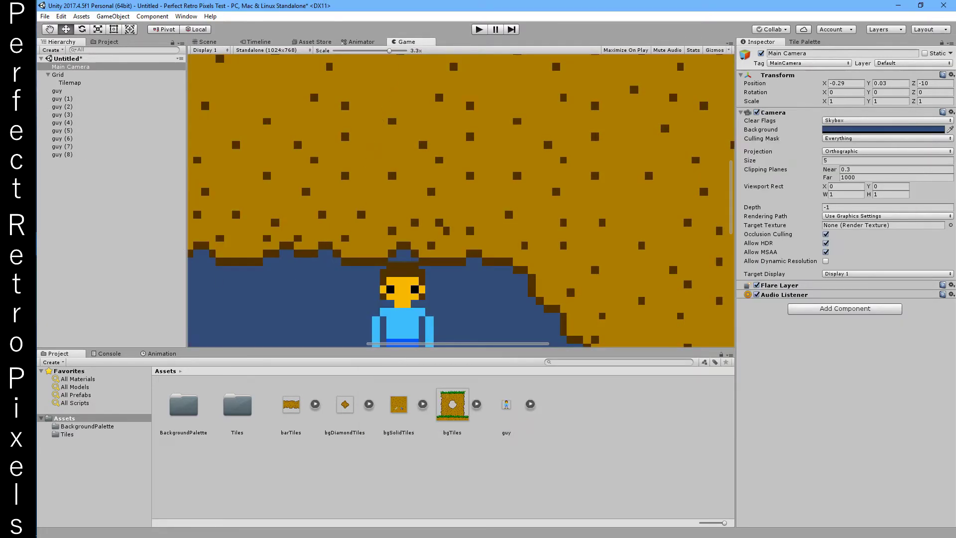
pyautogui.hotkey('alt', 'Tab')
pyautogui.doubleClick(864, 421)
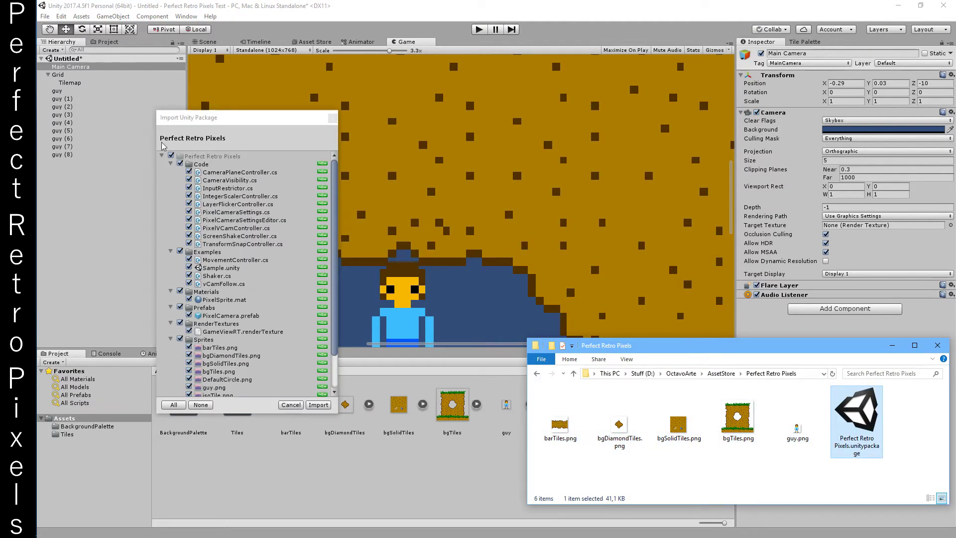
# Step: Import all Perfect Retro Pixels files, pan the Game view, and open the package folder
pyautogui.click(326, 405)
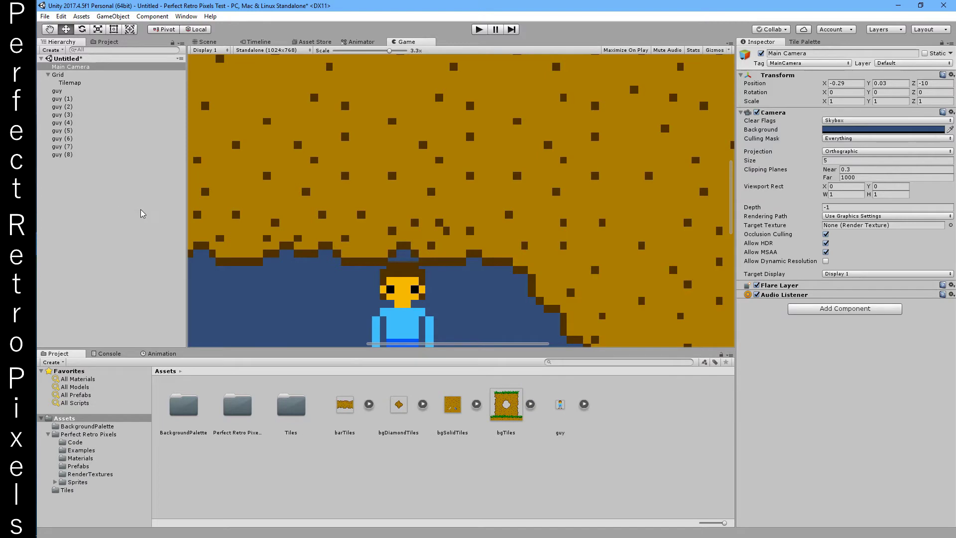
pyautogui.scroll(-6, 351, 239)
pyautogui.moveTo(350, 235); pyautogui.dragTo(411, 228, button='middle')
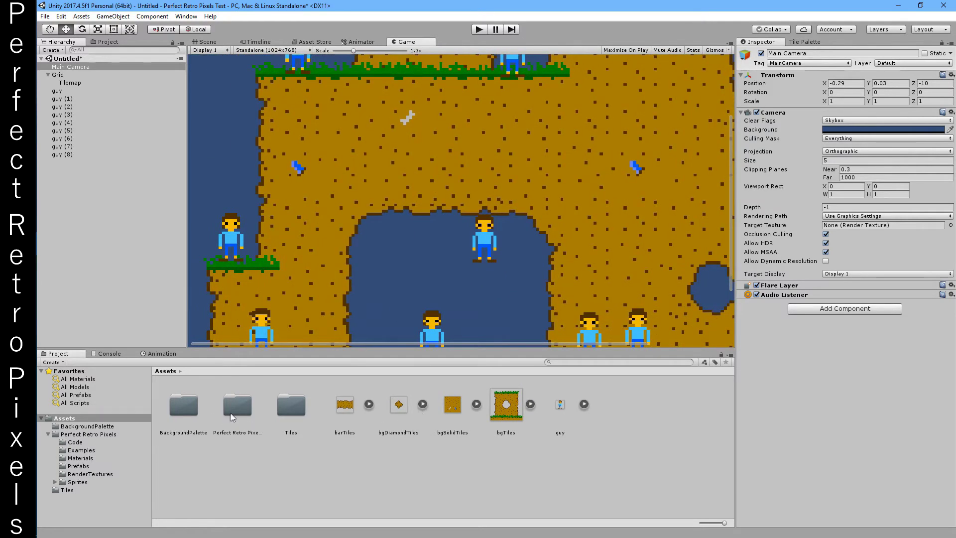
pyautogui.doubleClick(232, 417)
# Step: Add the PixelCamera prefab to the scene and set its pixels-per-unit and resolution
pyautogui.doubleClick(352, 416)
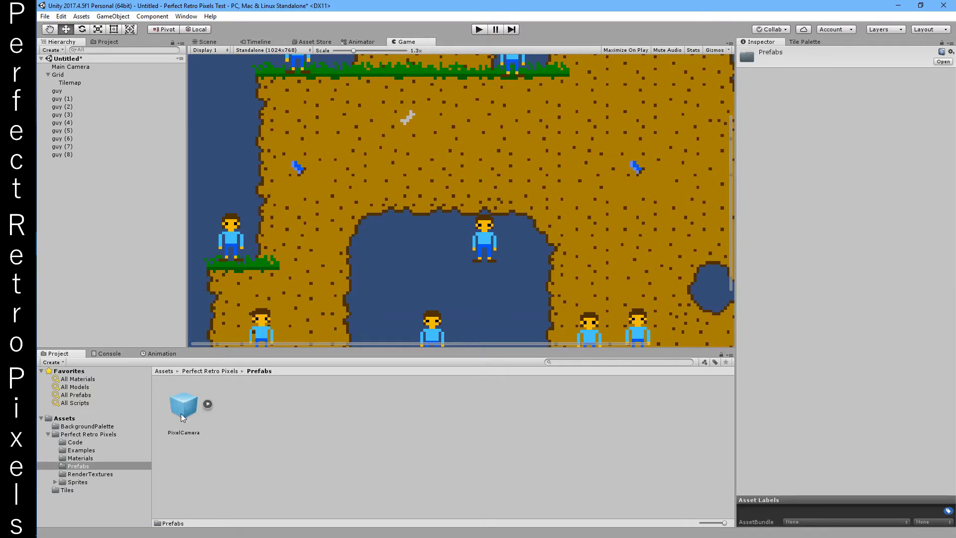
pyautogui.moveTo(180, 413); pyautogui.dragTo(84, 217)
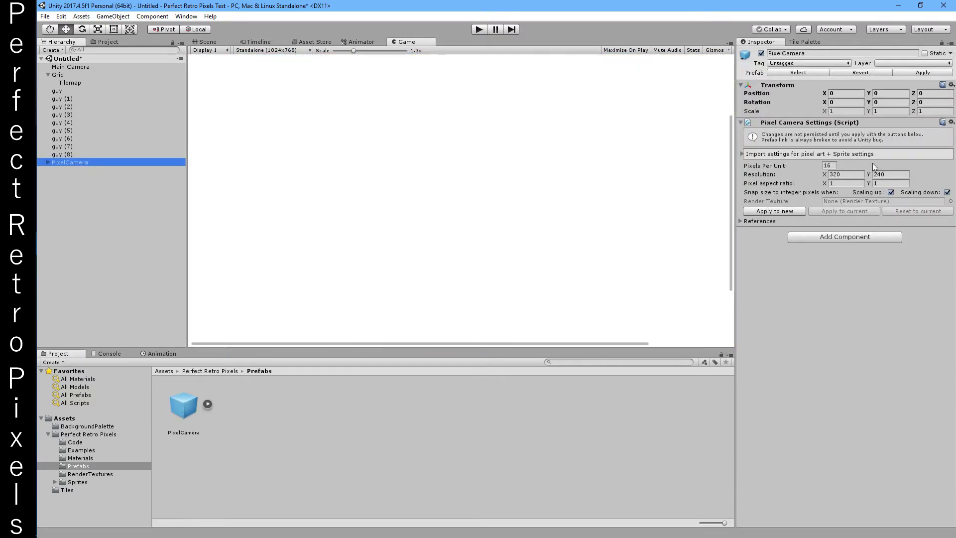
pyautogui.click(835, 166)
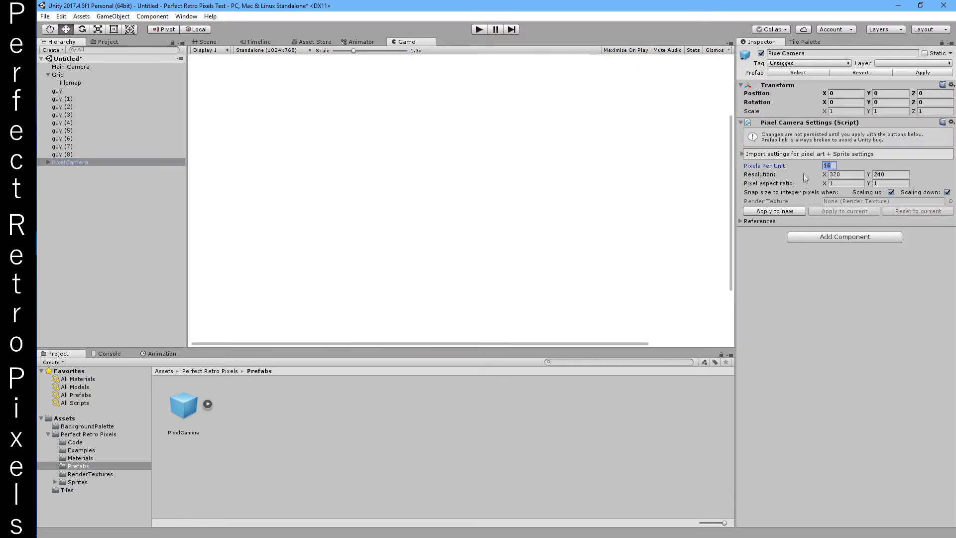
pyautogui.click(860, 175)
pyautogui.click(905, 175)
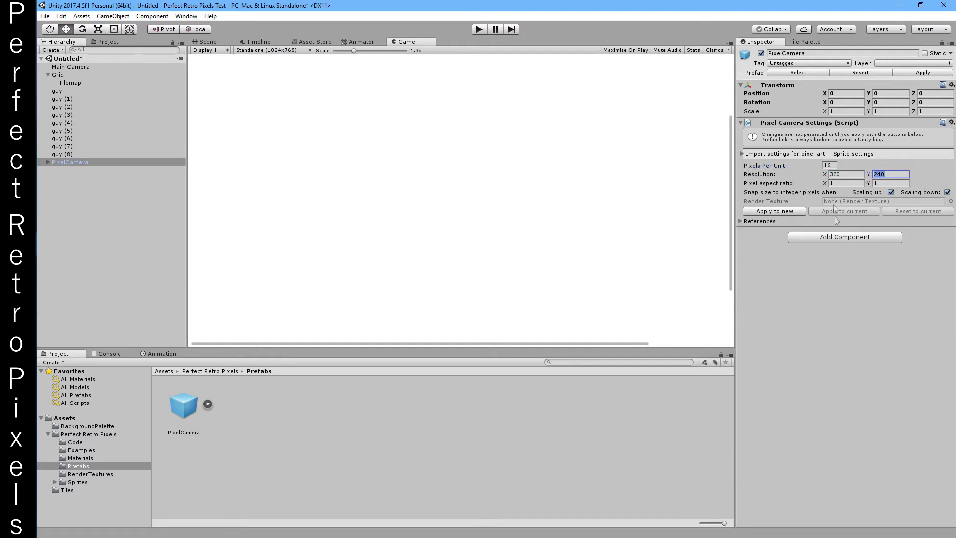
pyautogui.click(794, 214)
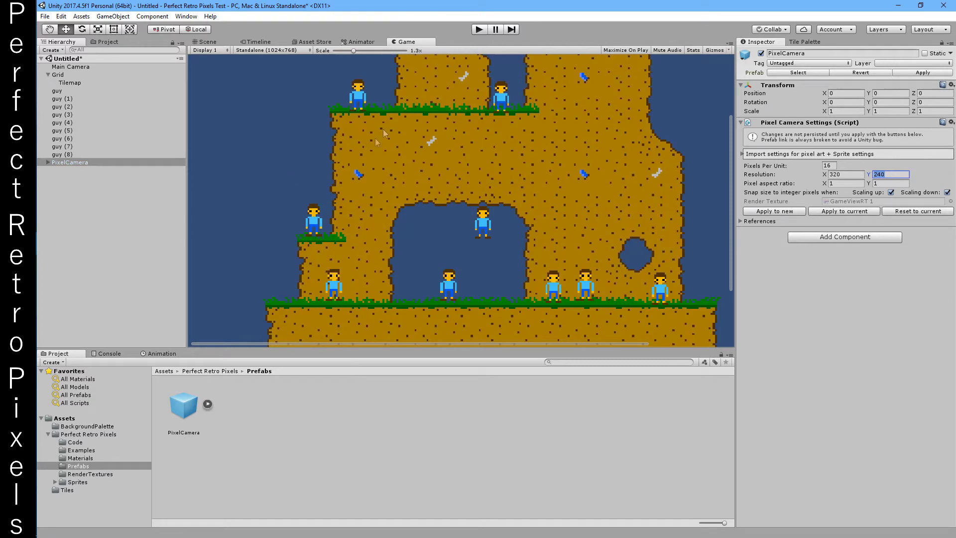
# Step: Play the game at 3.5x, select the GameCamera, and return to the Scene view
pyautogui.click(479, 29)
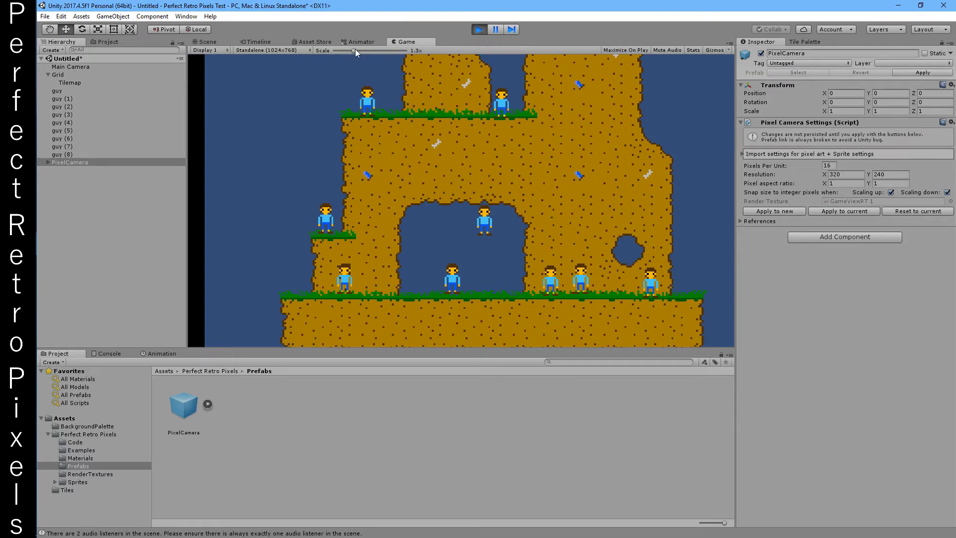
pyautogui.moveTo(354, 50); pyautogui.dragTo(393, 55)
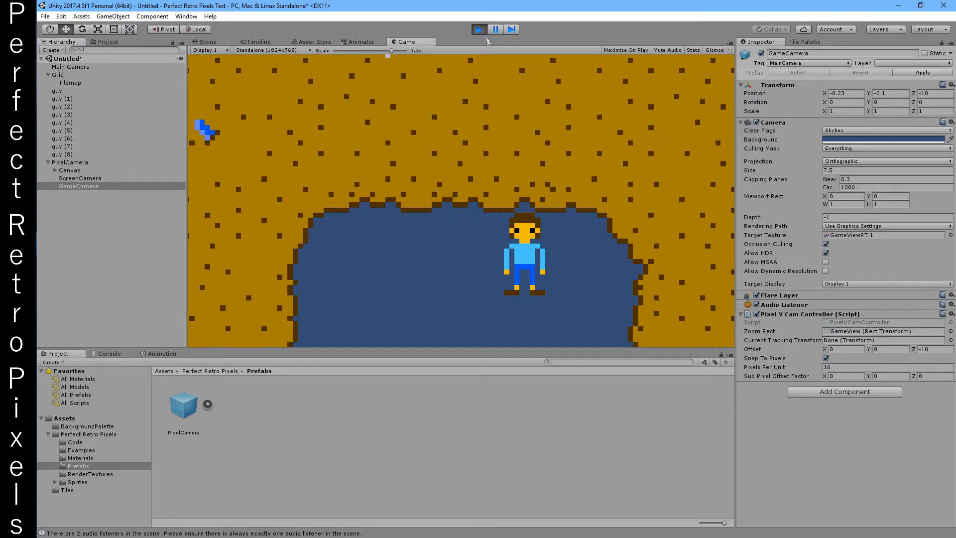
pyautogui.click(479, 28)
pyautogui.scroll(-5, 467, 204)
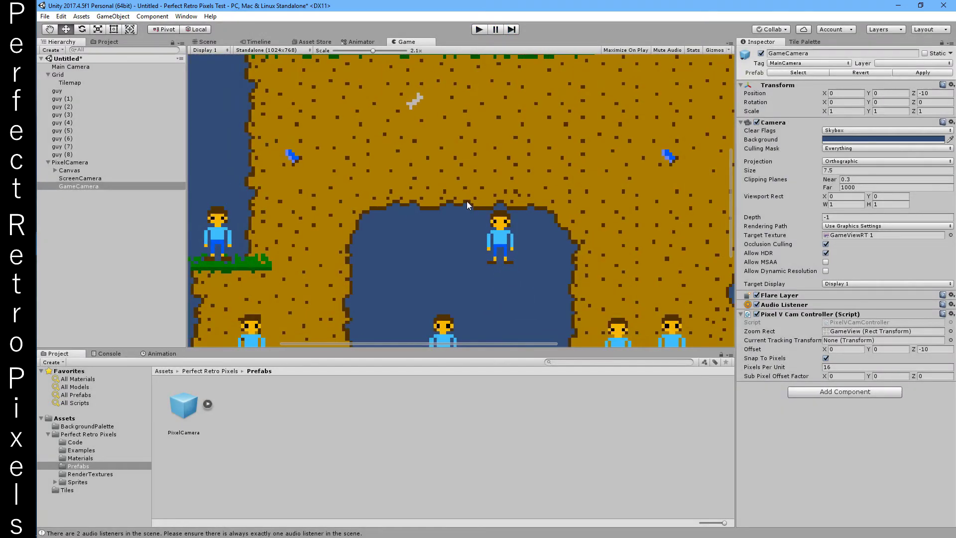
pyautogui.scroll(-5, 467, 201)
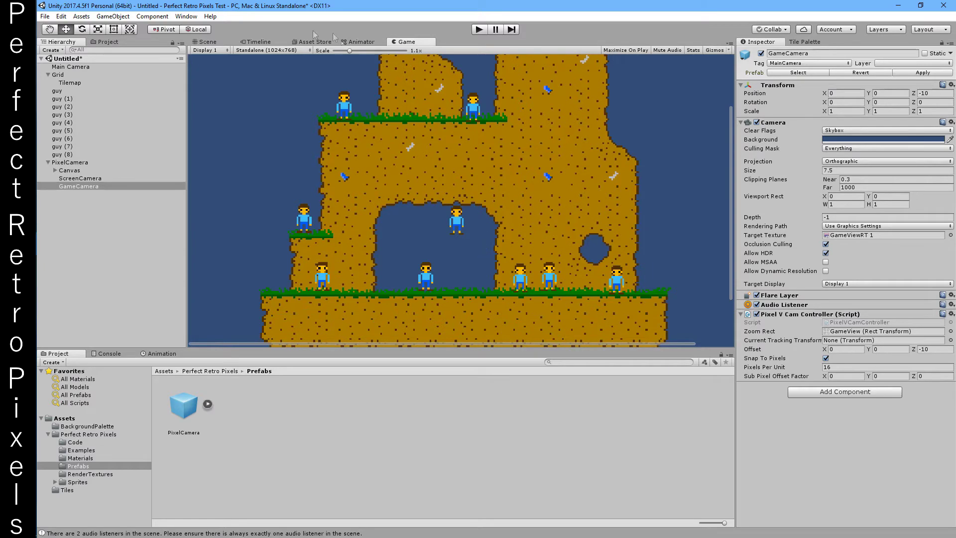
pyautogui.click(206, 42)
# Step: Attach the MovementController script from Examples to guy (8)
pyautogui.press('f')
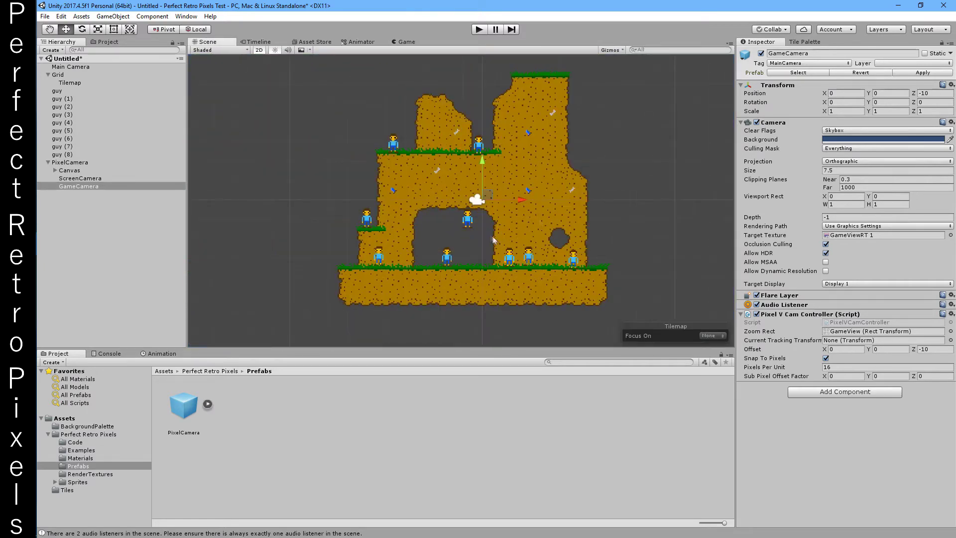
pyautogui.click(471, 224)
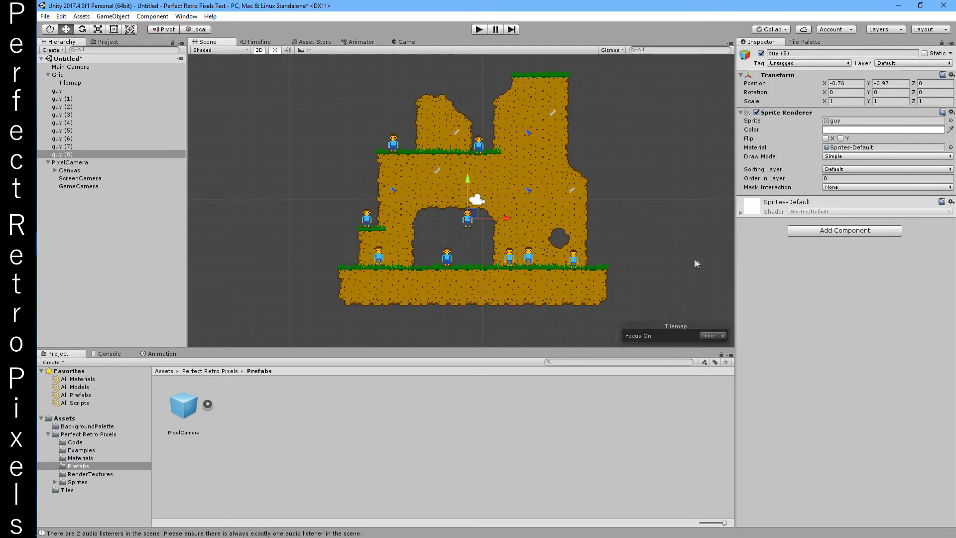
pyautogui.click(200, 371)
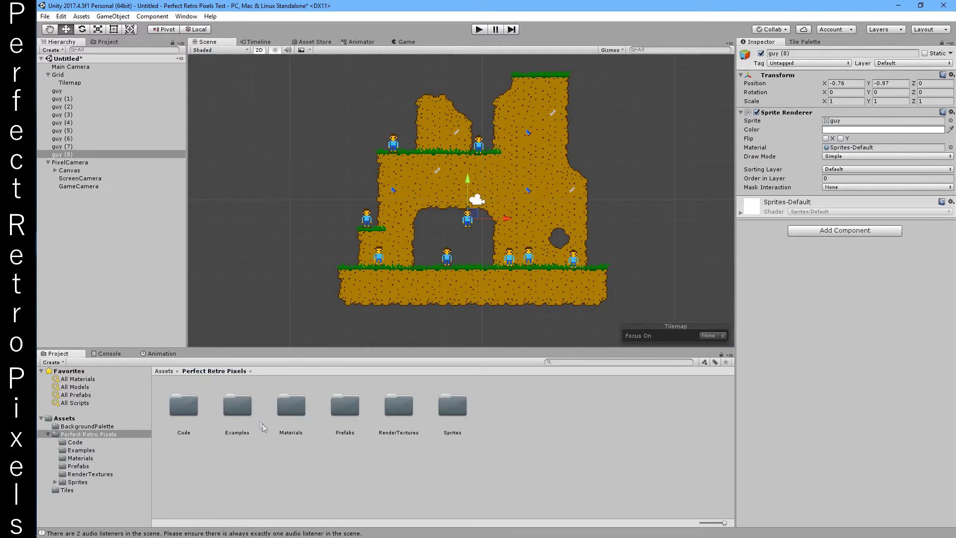
pyautogui.doubleClick(248, 413)
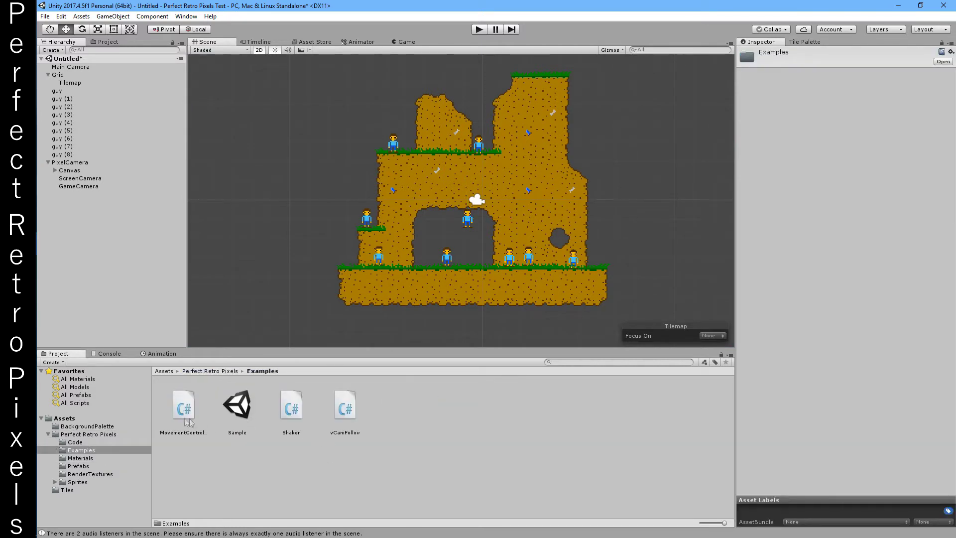
pyautogui.click(468, 221)
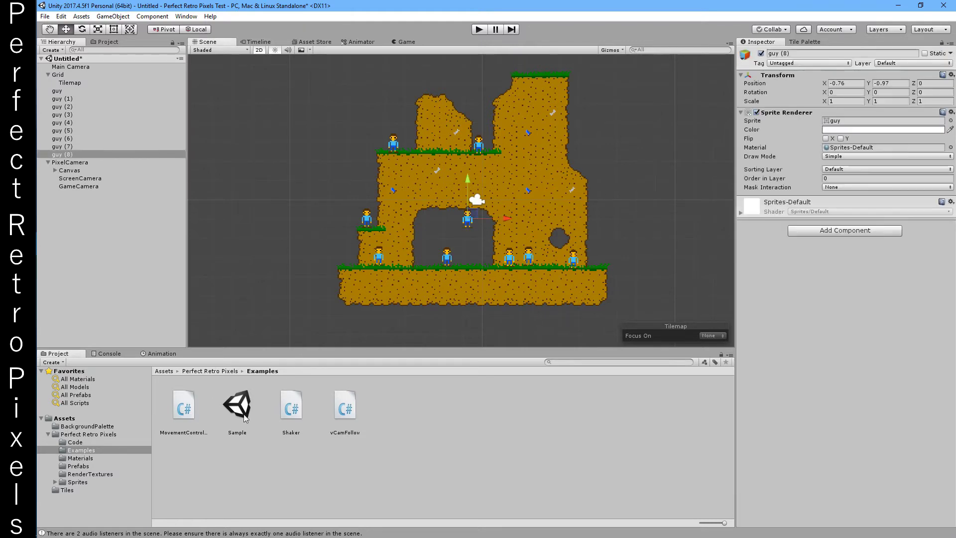
pyautogui.moveTo(848, 266); pyautogui.dragTo(849, 269)
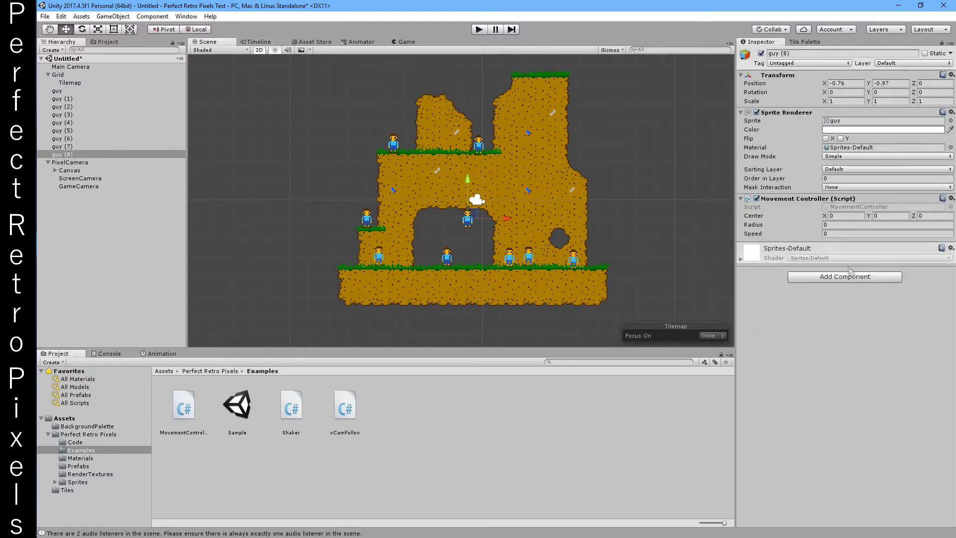
# Step: Set the controller's Center to (-0.76, -0.97) and Radius to 1, then run the game
pyautogui.click(849, 83)
pyautogui.hotkey('ctrl', 'c')
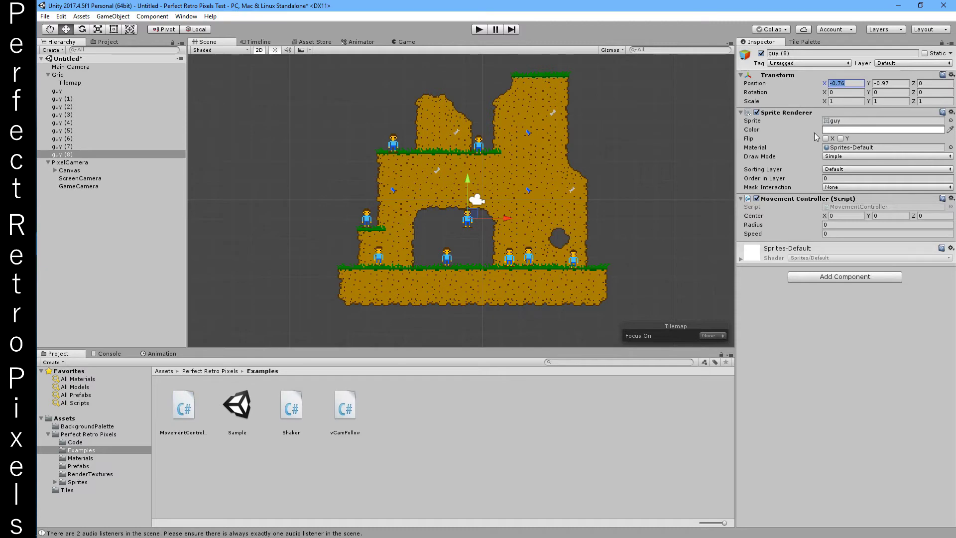
pyautogui.click(852, 216)
pyautogui.hotkey('ctrl', 'v')
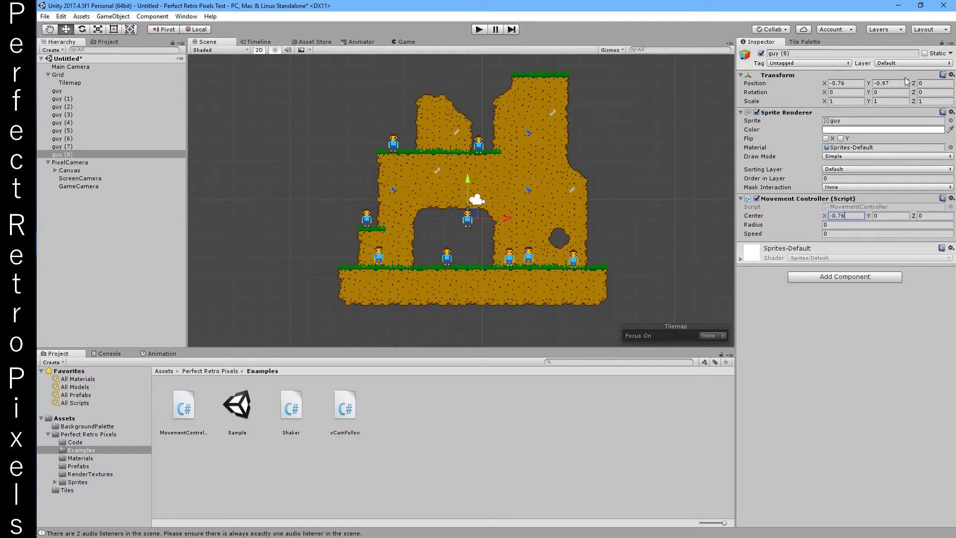
pyautogui.click(902, 82)
pyautogui.hotkey('ctrl', 'c')
pyautogui.click(882, 215)
pyautogui.hotkey('ctrl', 'v')
pyautogui.click(844, 225)
pyautogui.write('1')
pyautogui.press('Tab')
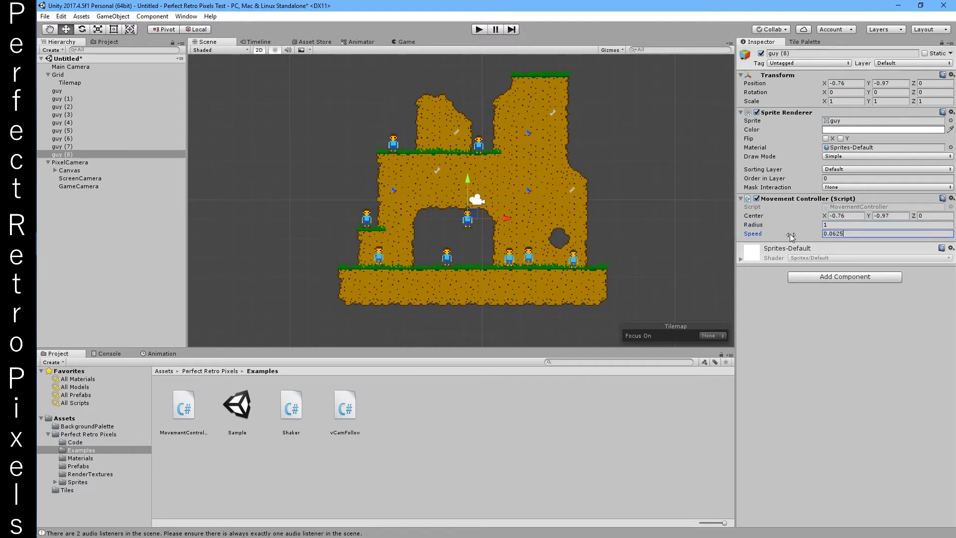
pyautogui.click(477, 30)
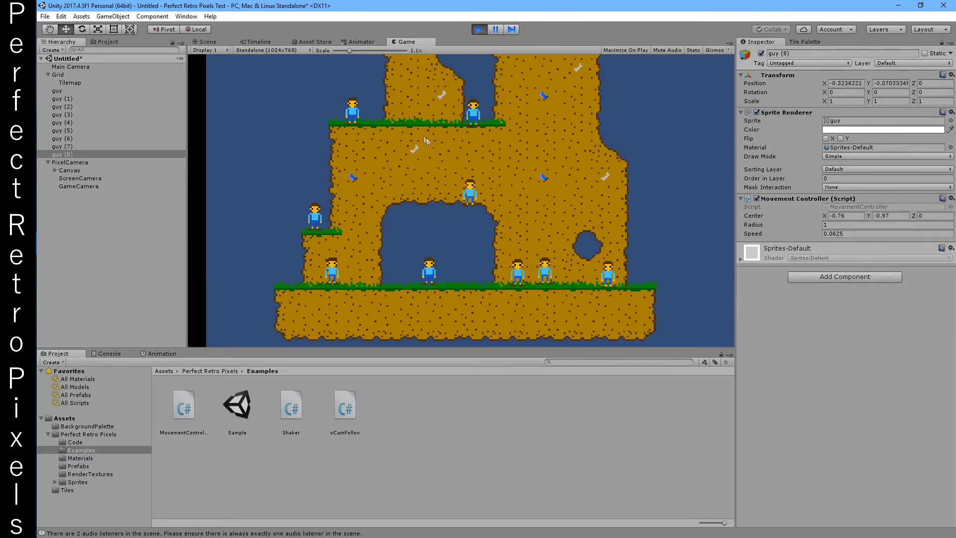
# Step: Zoom the running Game view in on the circling guy, then stop play mode
pyautogui.moveTo(350, 50)
pyautogui.mouseDown()
pyautogui.moveTo(392, 51)
pyautogui.moveTo(348, 51)
pyautogui.mouseUp()
pyautogui.hotkey('ctrl', 'p')
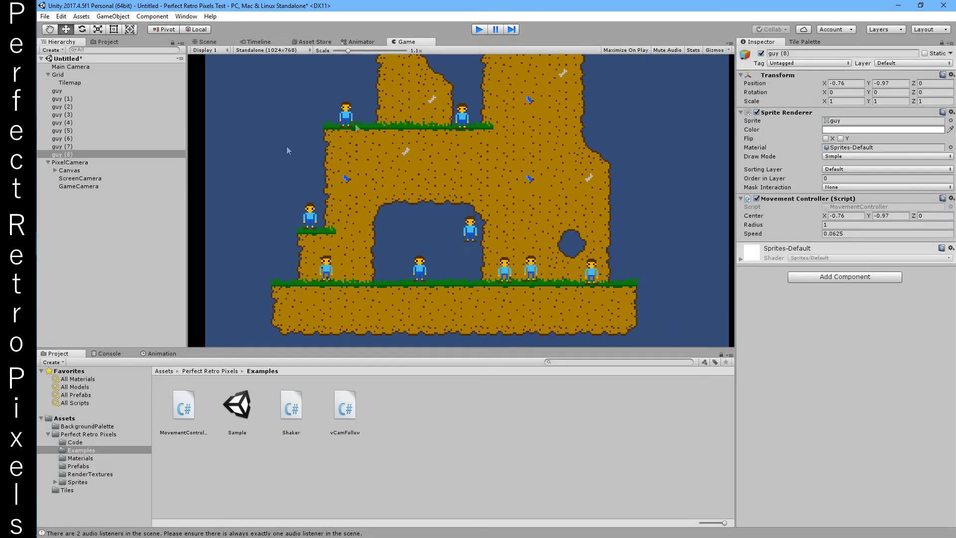
pyautogui.click(69, 186)
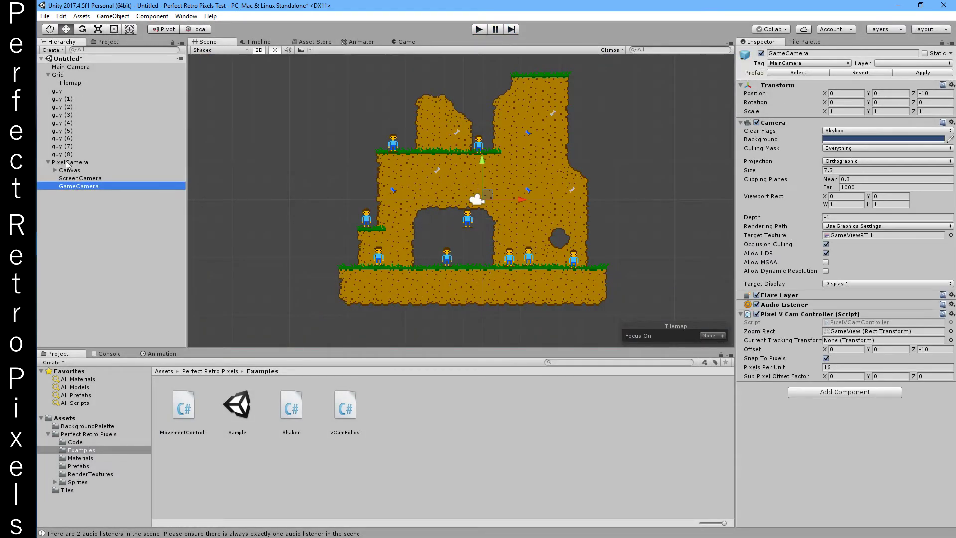
# Step: Rename guy (8) to 'Moving Guy' in the Hierarchy
pyautogui.click(68, 155)
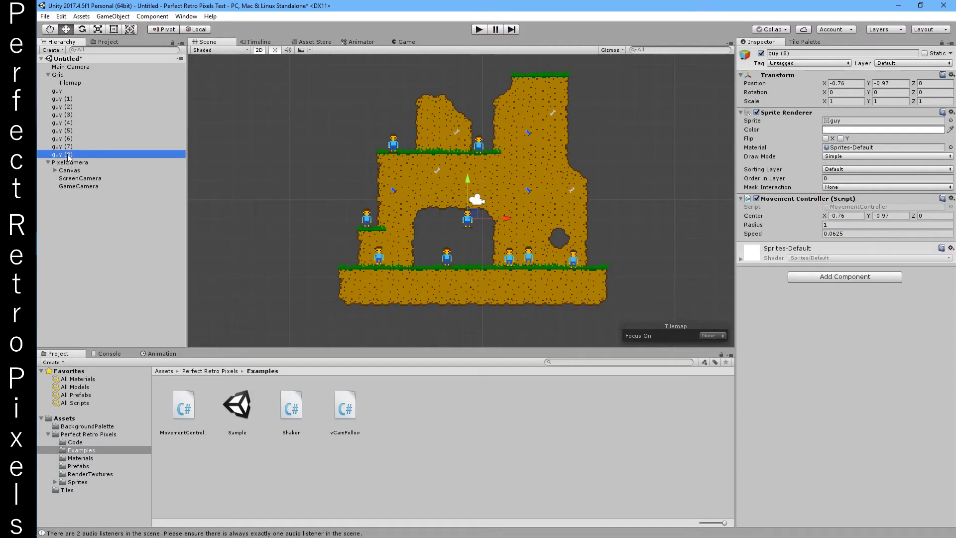
pyautogui.click(75, 157)
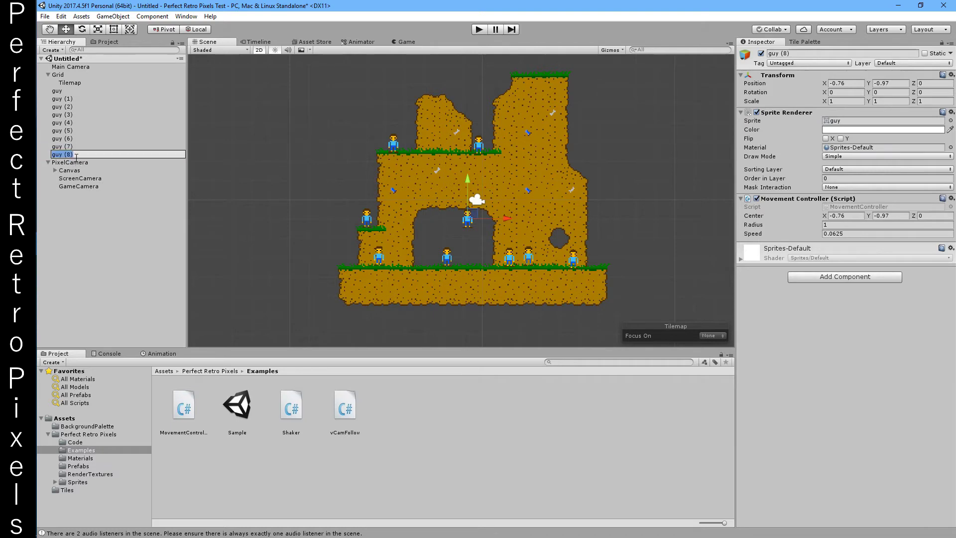
pyautogui.write('Moving Guy')
pyautogui.press('Return')
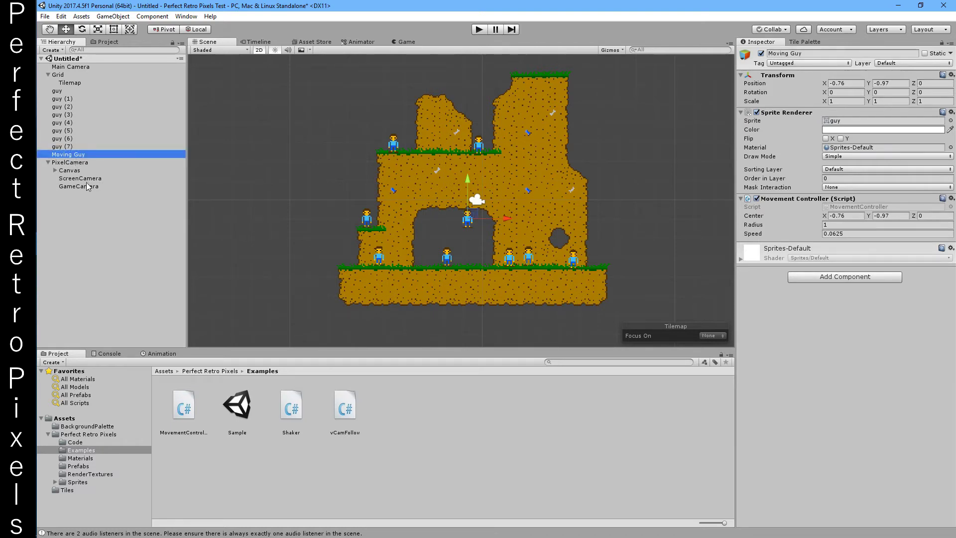
pyautogui.click(87, 186)
# Step: Set Moving Guy as the GameCamera's Current Tracking Transform and run the game zoomed in
pyautogui.moveTo(78, 158); pyautogui.dragTo(852, 347)
pyautogui.click(479, 31)
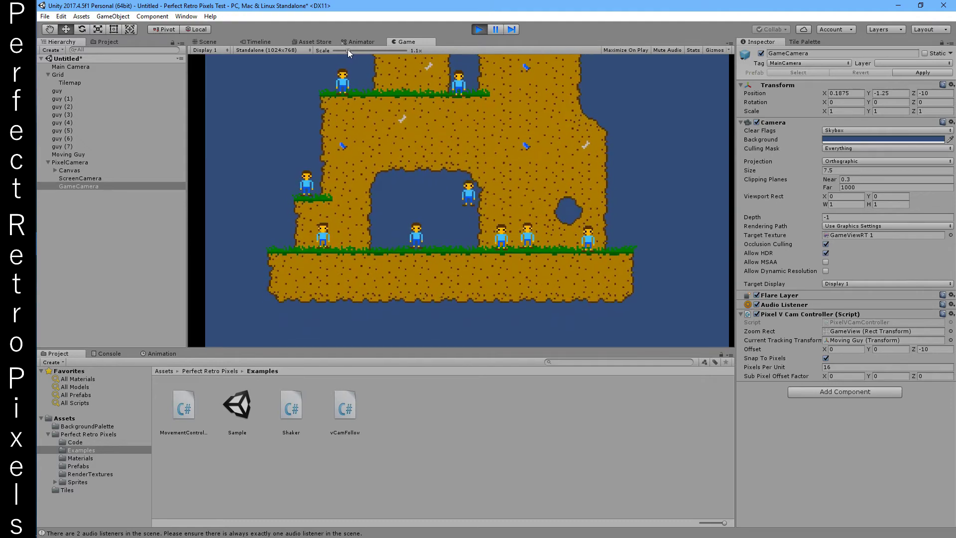
pyautogui.moveTo(348, 50); pyautogui.dragTo(399, 51)
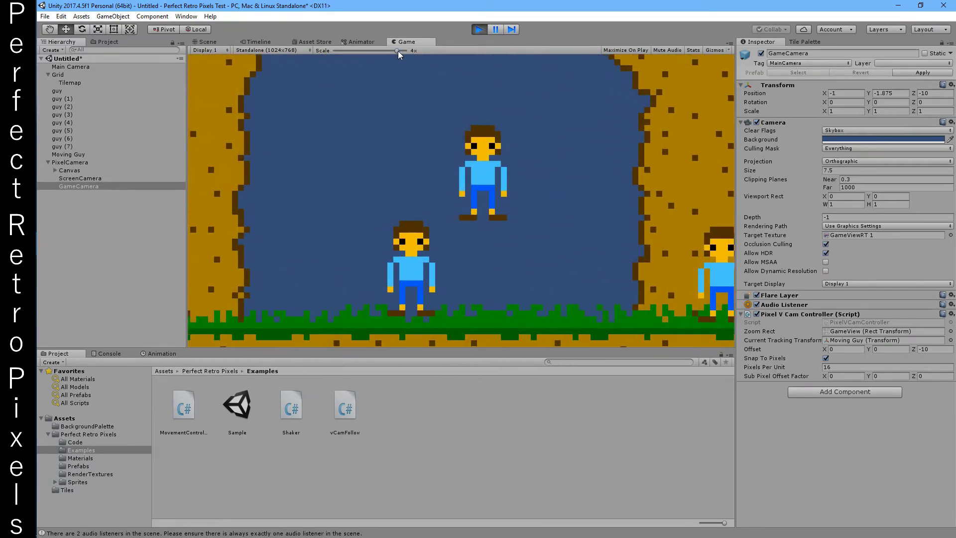
# Step: Compare the followed view with Snap To Pixels off, then back on, and stop play
pyautogui.click(826, 358)
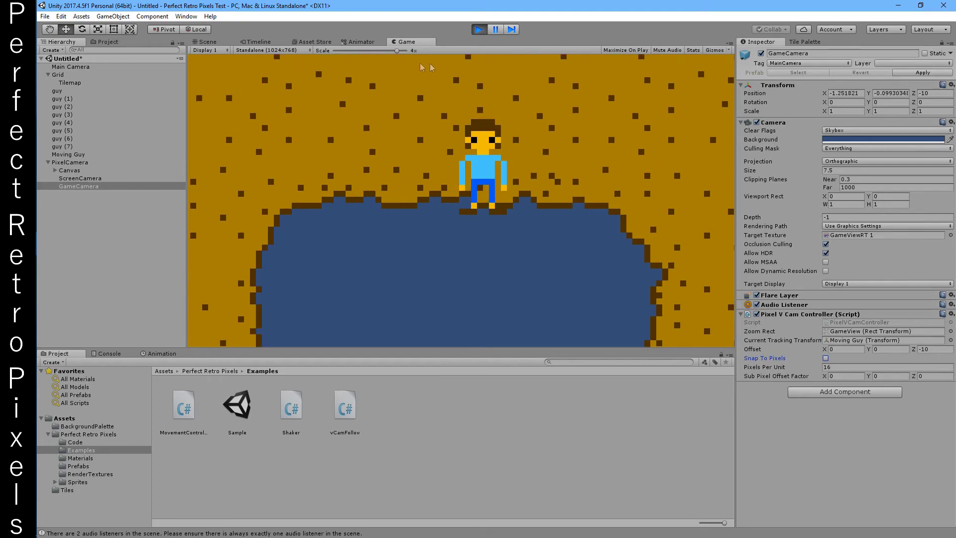
pyautogui.moveTo(395, 52); pyautogui.dragTo(363, 49)
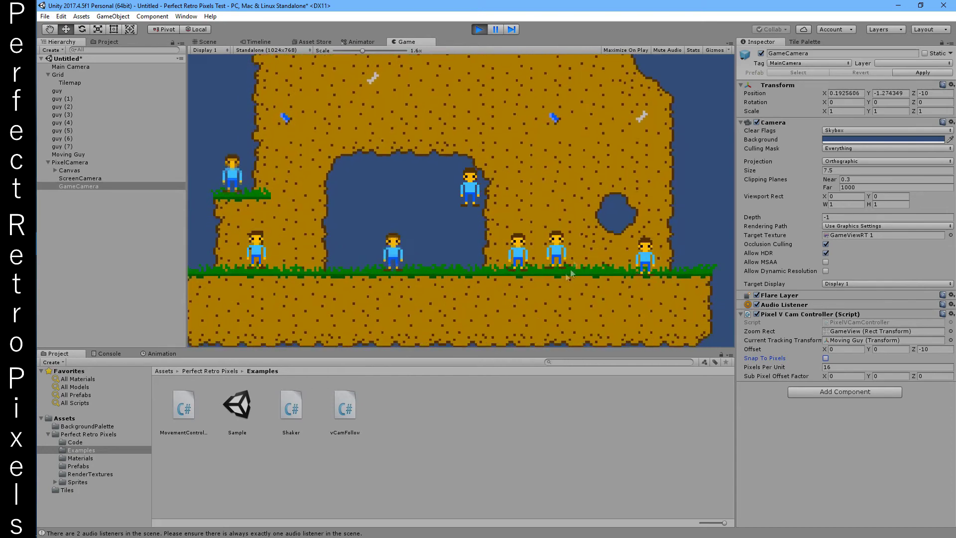
pyautogui.click(826, 358)
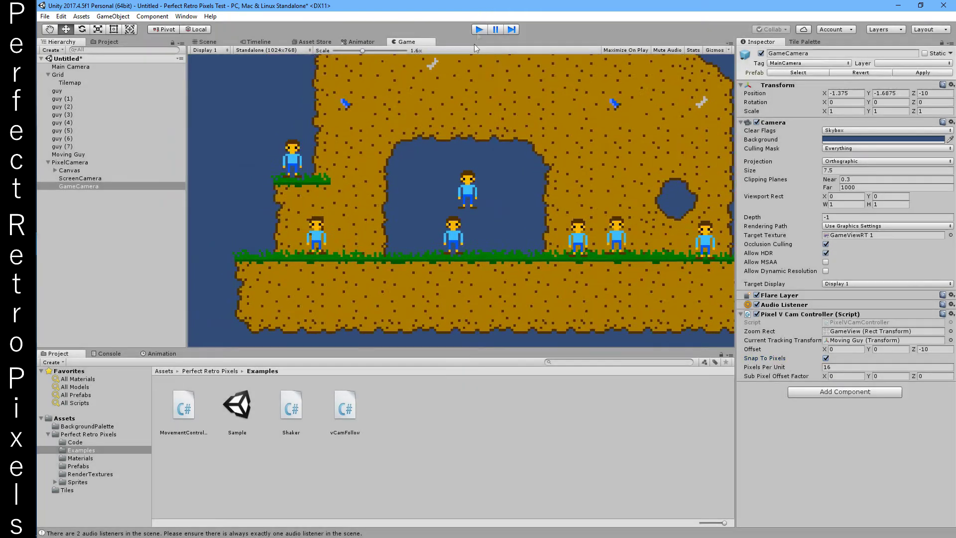
pyautogui.click(479, 30)
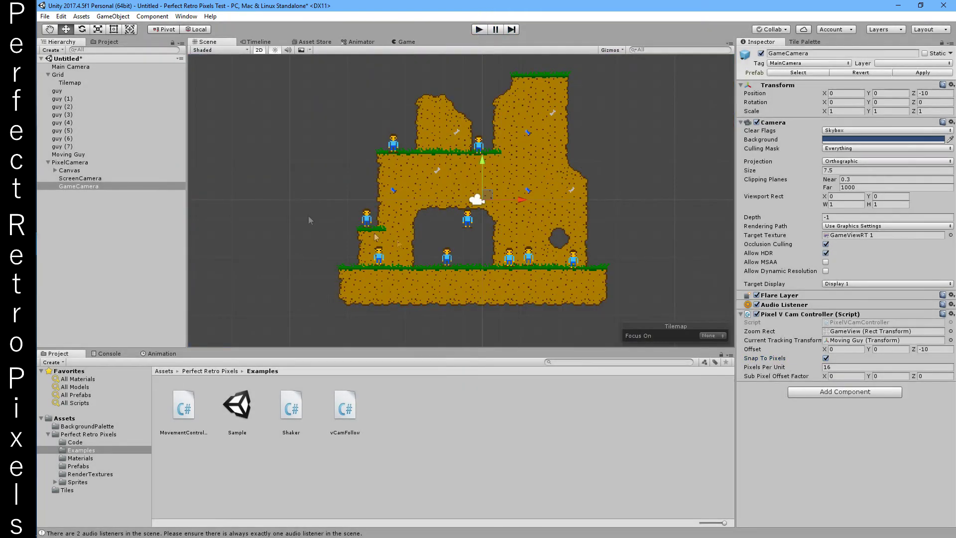
# Step: Create a child New Sprite under Moving Guy
pyautogui.click(77, 155)
pyautogui.rightClick(74, 155)
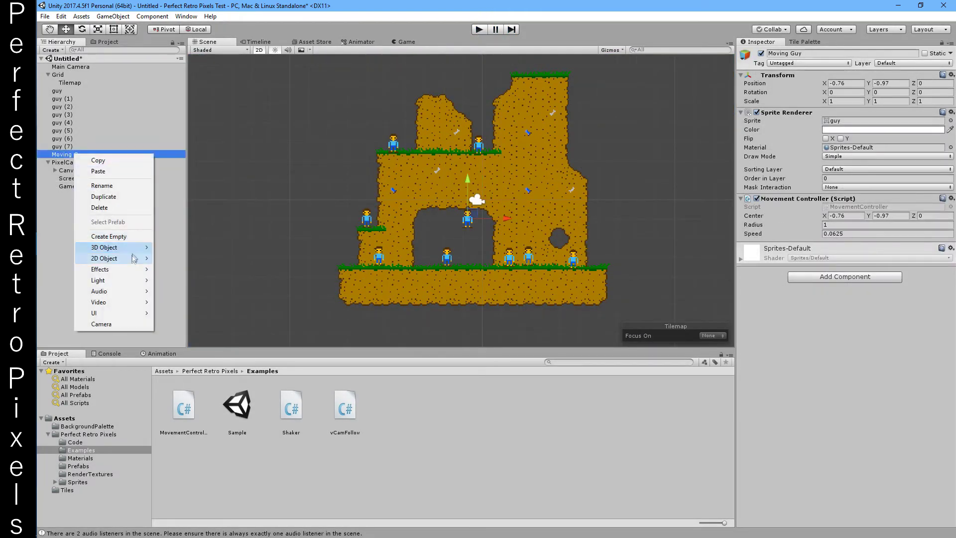
pyautogui.moveTo(132, 259)
pyautogui.click(176, 258)
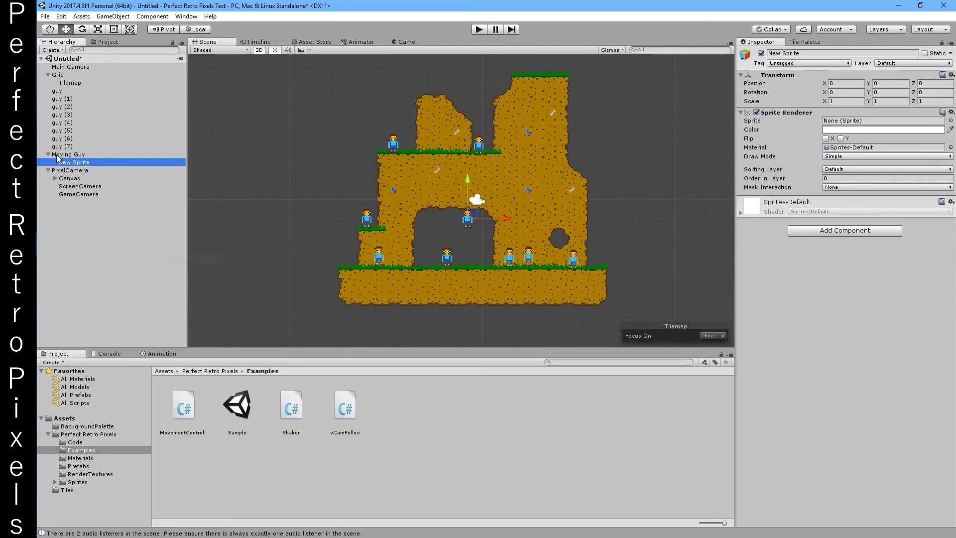
# Step: Remove the Sprite Renderer component from Moving Guy
pyautogui.click(74, 158)
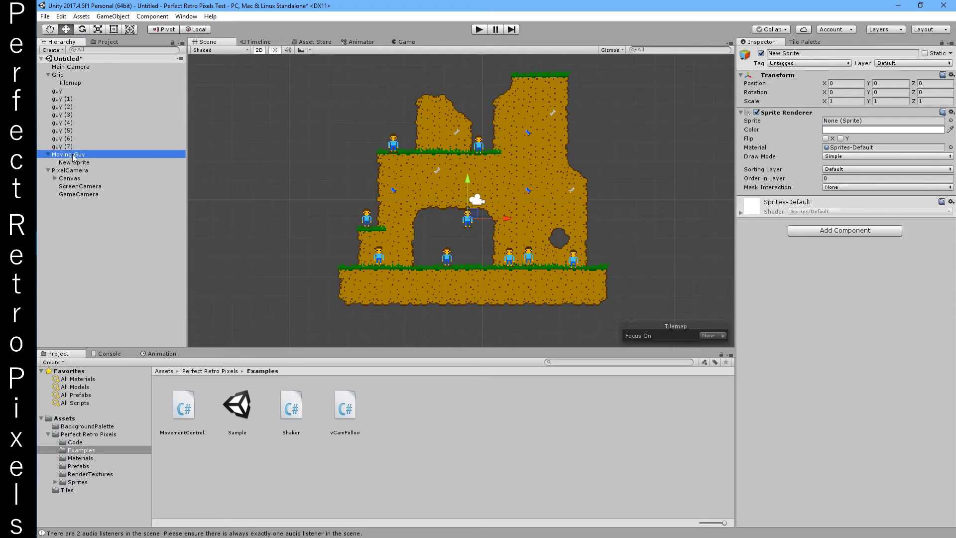
pyautogui.click(951, 112)
pyautogui.click(836, 121)
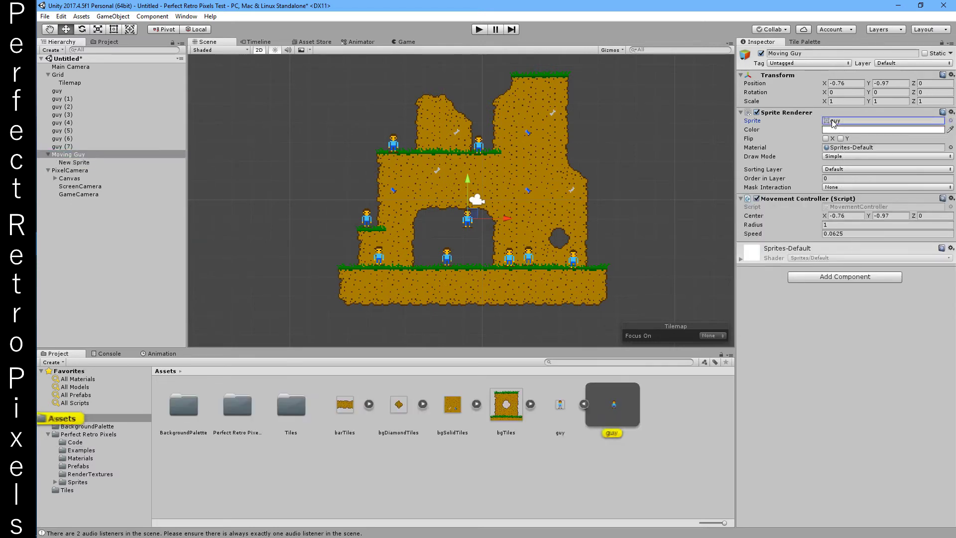
pyautogui.click(951, 113)
pyautogui.click(888, 138)
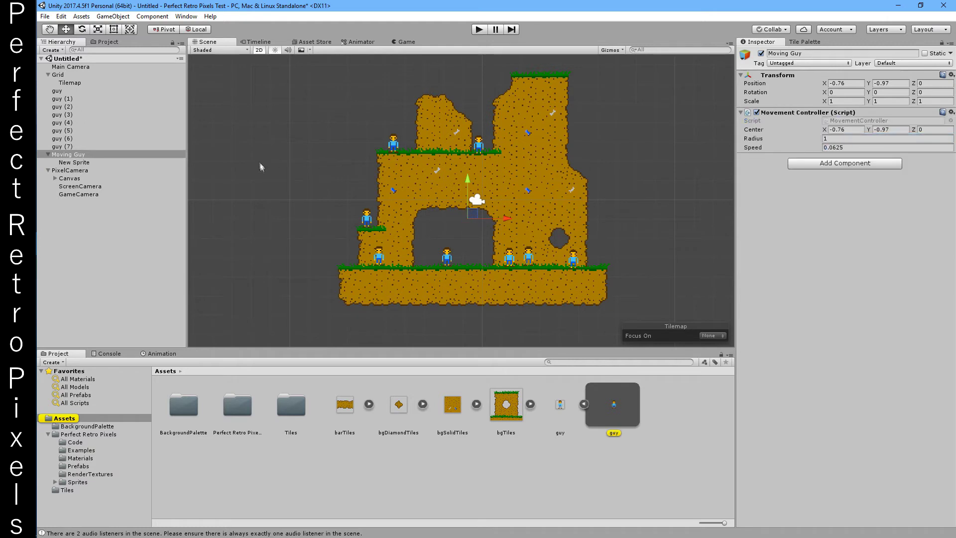
# Step: Give the child New Sprite the guy image, then select PixelCamera to view its settings
pyautogui.click(75, 162)
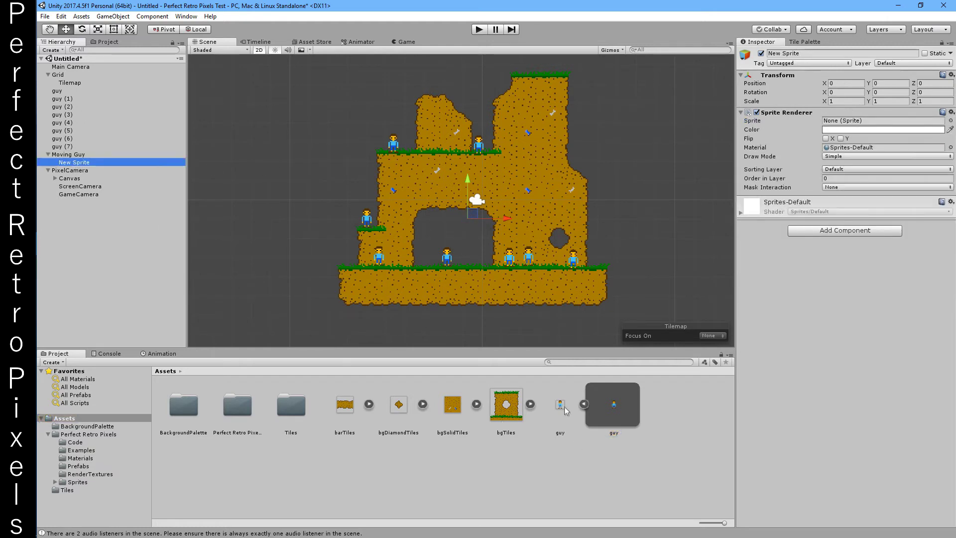
pyautogui.moveTo(561, 407); pyautogui.dragTo(855, 127)
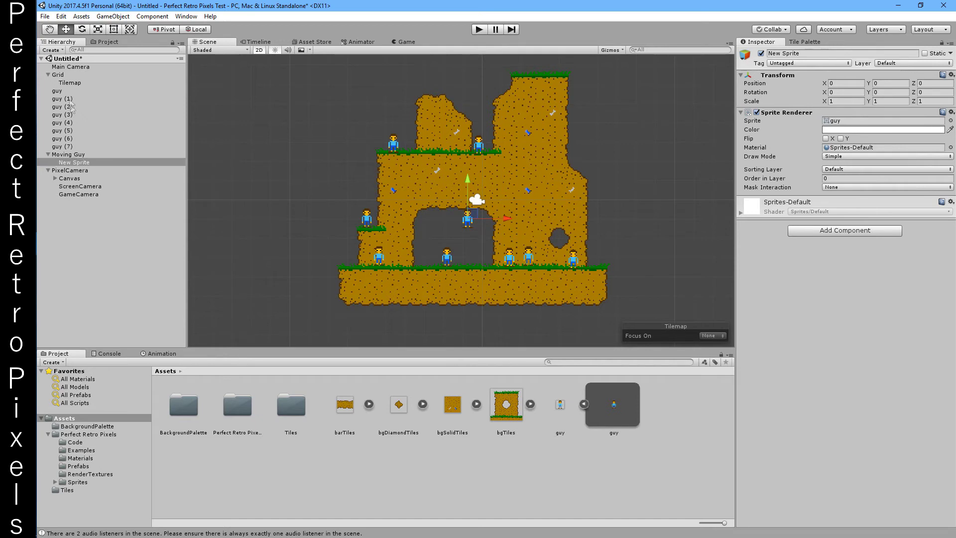
pyautogui.click(80, 171)
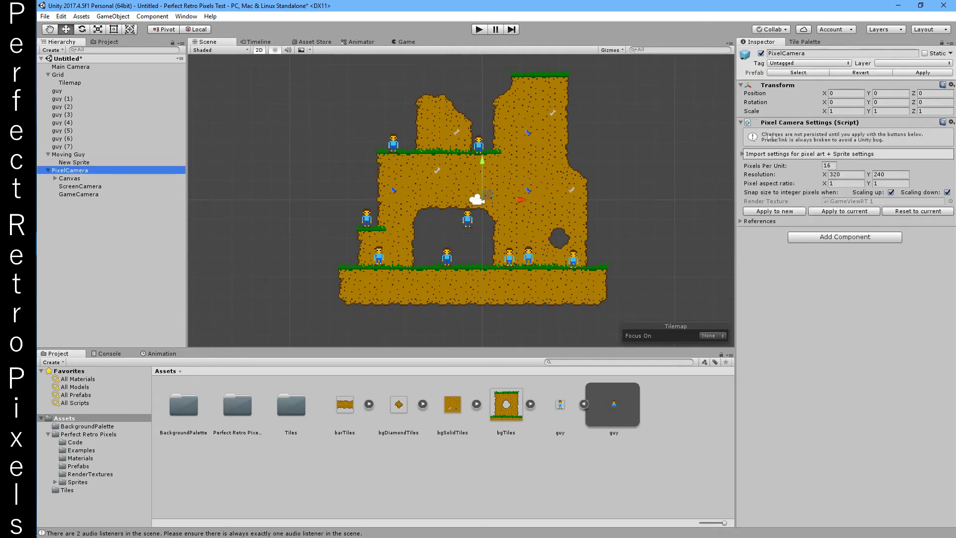
# Step: Assign the PixelSprite material to guy through guy (7) and New Sprite
pyautogui.click(742, 155)
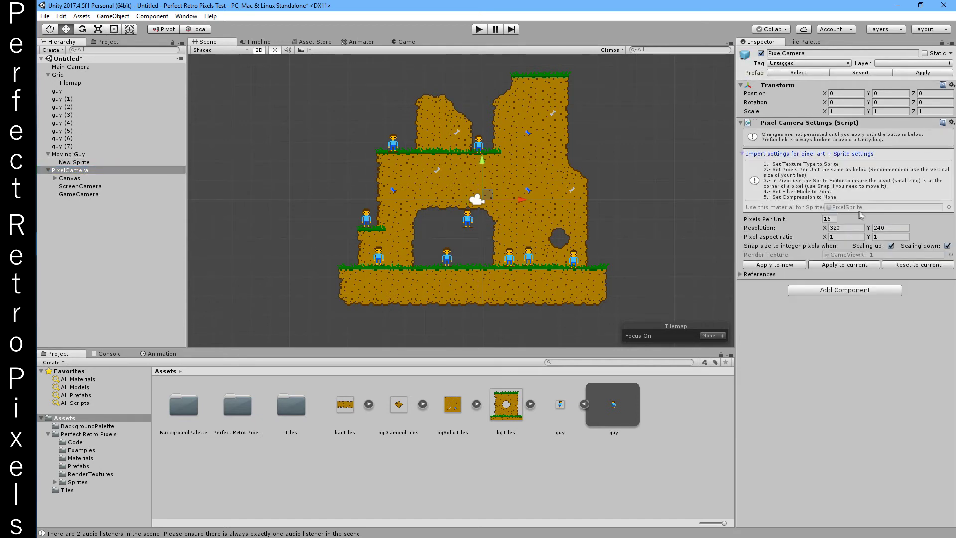
pyautogui.click(861, 209)
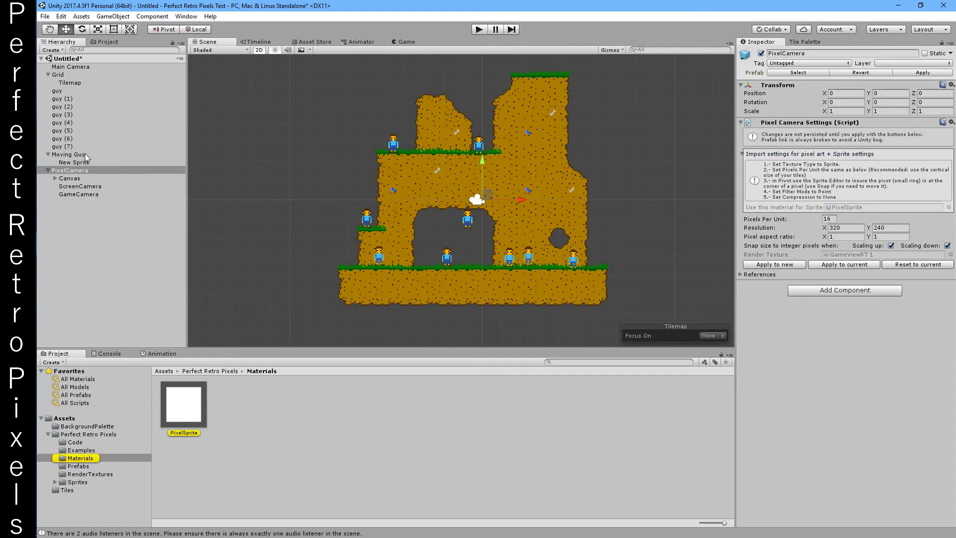
pyautogui.click(57, 91)
pyautogui.keyDown('shift'); pyautogui.click(62, 147); pyautogui.keyUp('shift')
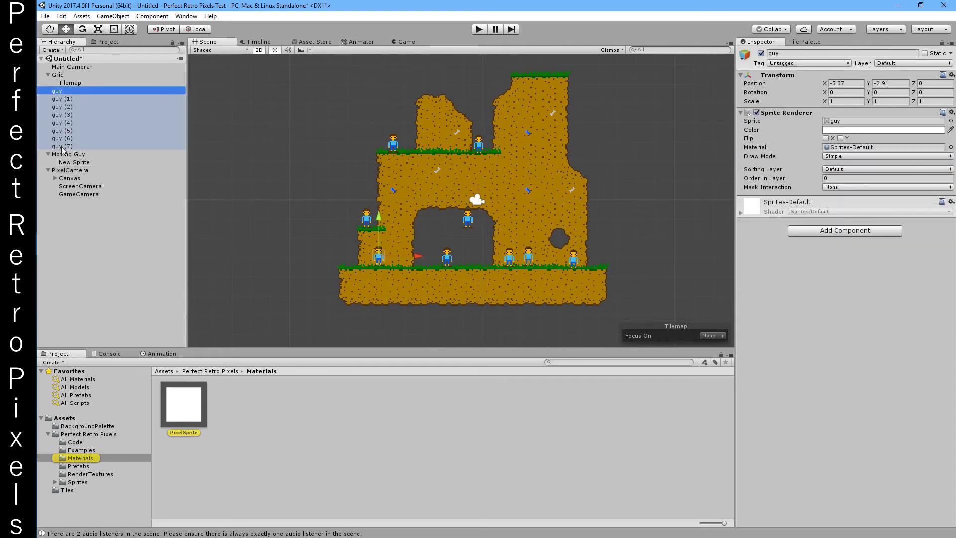
pyautogui.keyDown('ctrl'); pyautogui.click(79, 162); pyautogui.keyUp('ctrl')
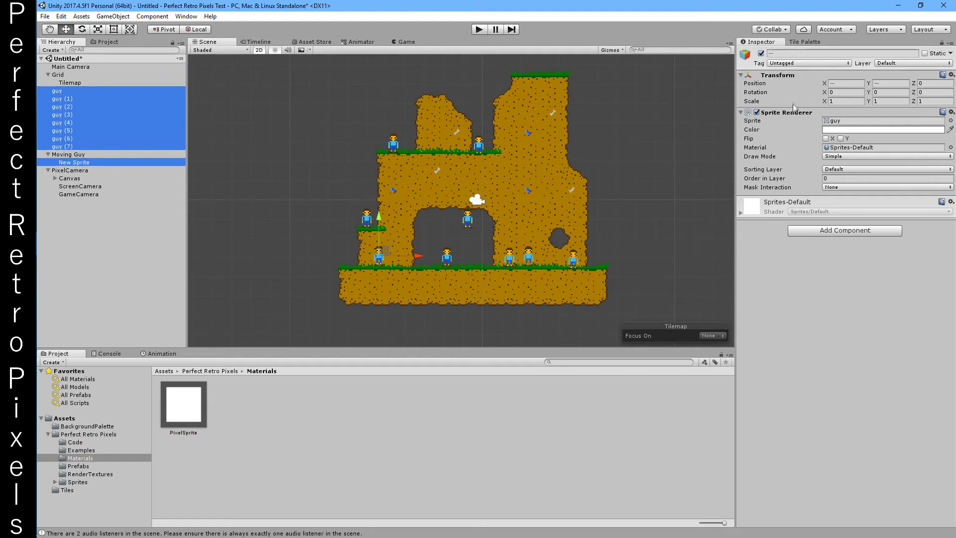
pyautogui.moveTo(180, 411); pyautogui.dragTo(855, 150)
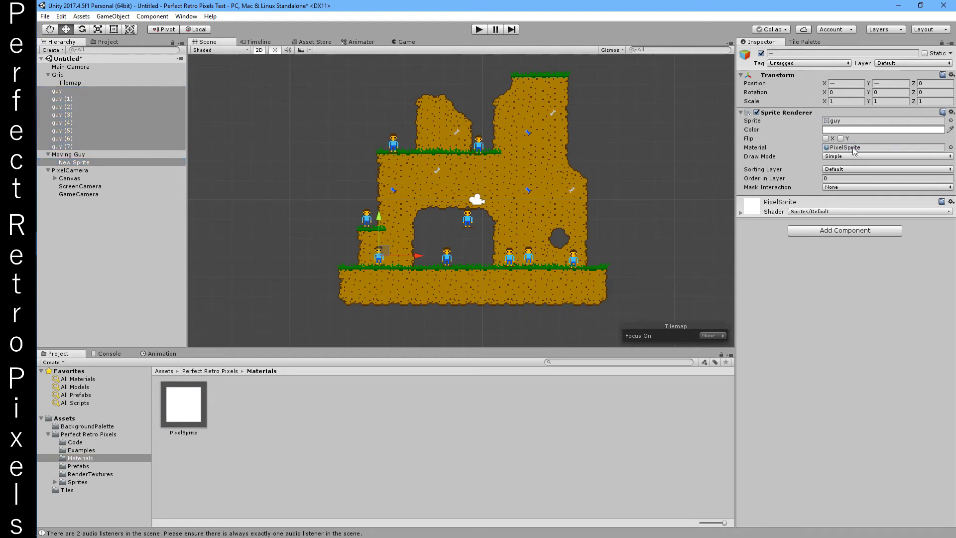
# Step: Give the Tilemap Renderer the PixelSprite material and start playing the level
pyautogui.click(69, 83)
pyautogui.moveTo(175, 395); pyautogui.dragTo(876, 197)
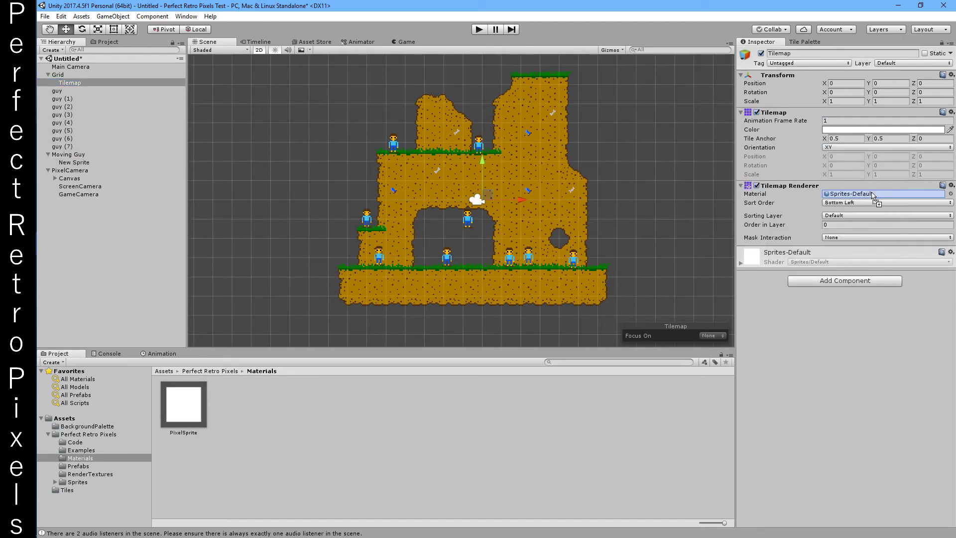
pyautogui.click(478, 29)
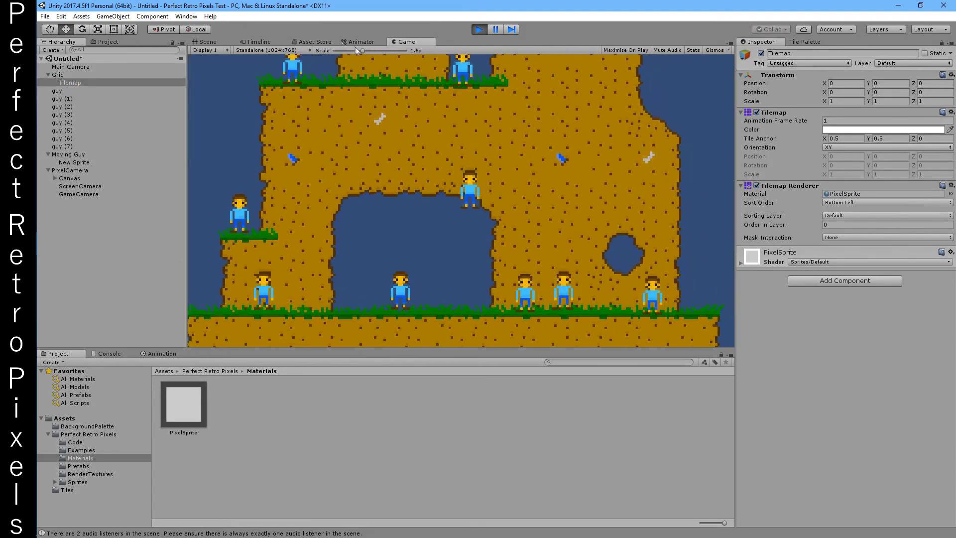
# Step: Zoom the Game view to 3.7x on the cave, inspect New Sprite, then stop play mode
pyautogui.moveTo(363, 50); pyautogui.dragTo(394, 50)
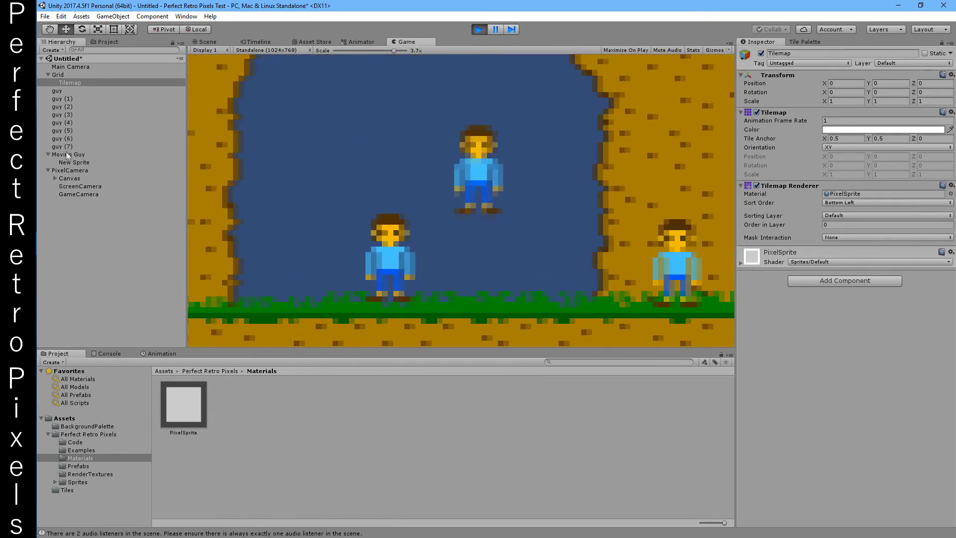
pyautogui.click(78, 162)
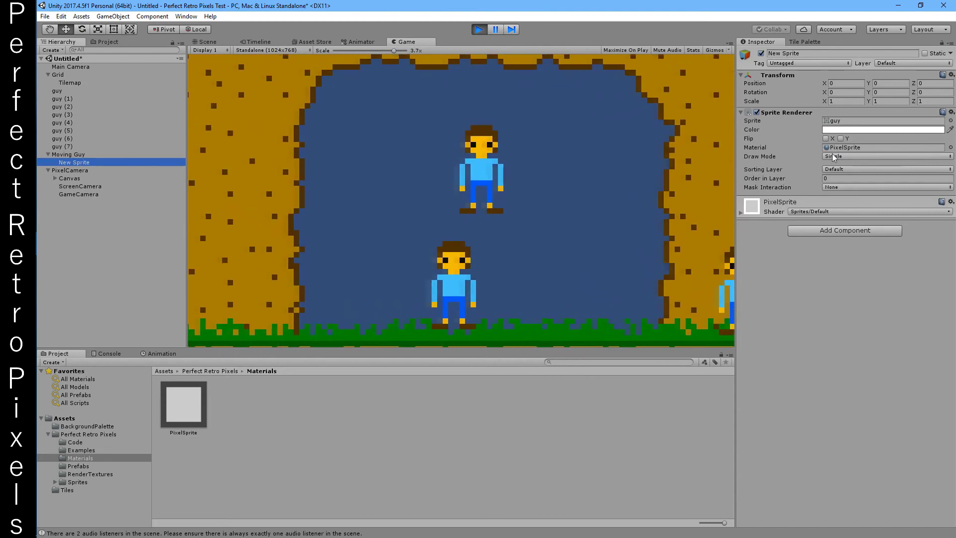
pyautogui.click(479, 30)
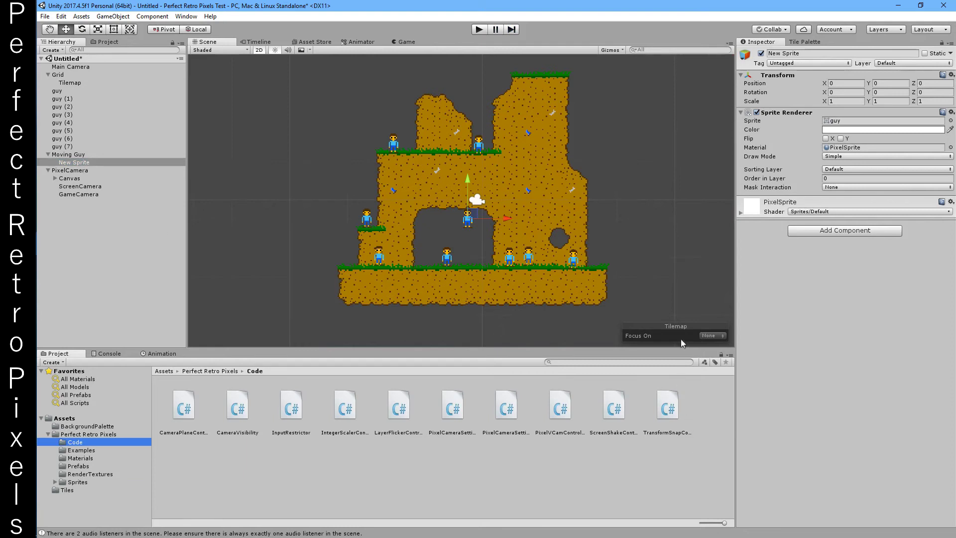
# Step: Add a Transform Snap Controller to New Sprite and test it in play, toggling it off and on
pyautogui.moveTo(811, 281); pyautogui.dragTo(811, 278)
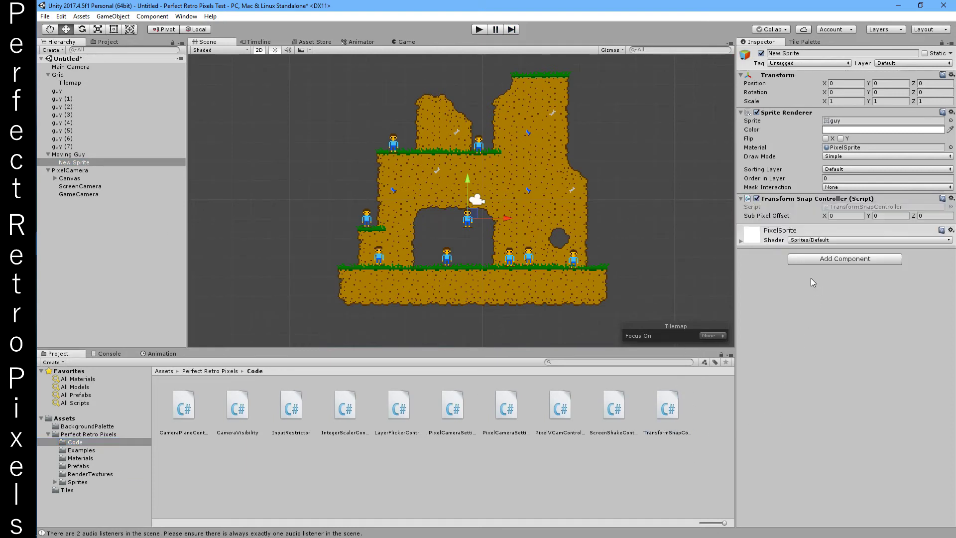
pyautogui.click(473, 30)
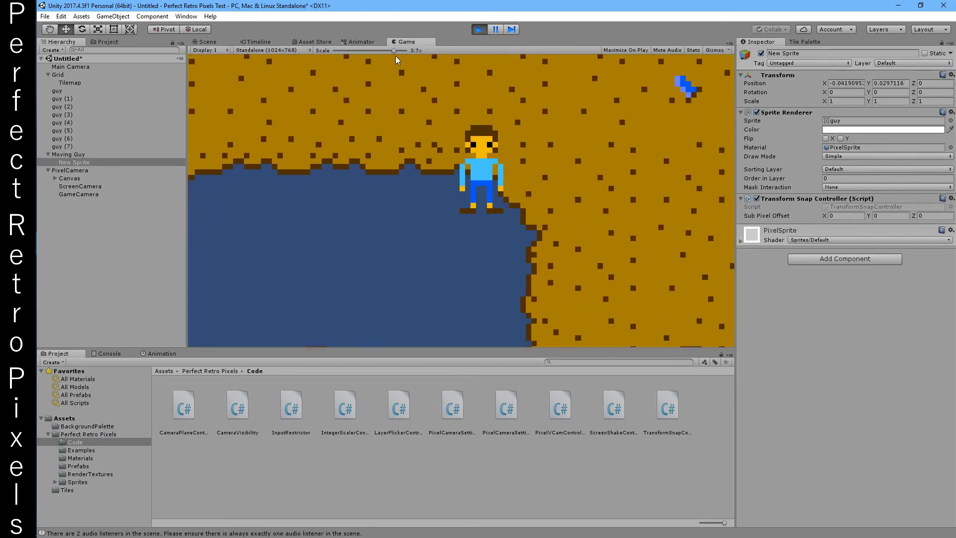
pyautogui.moveTo(391, 50); pyautogui.dragTo(373, 51)
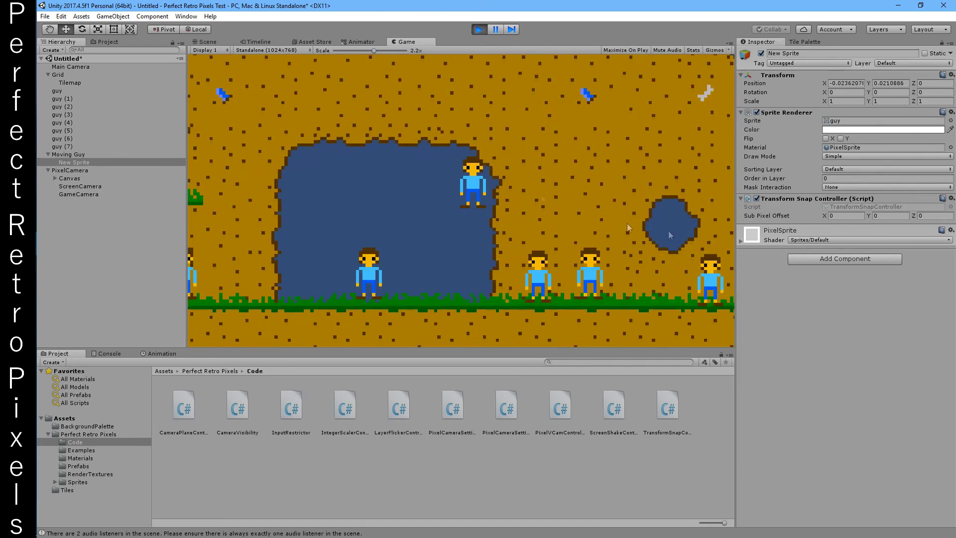
pyautogui.click(757, 198)
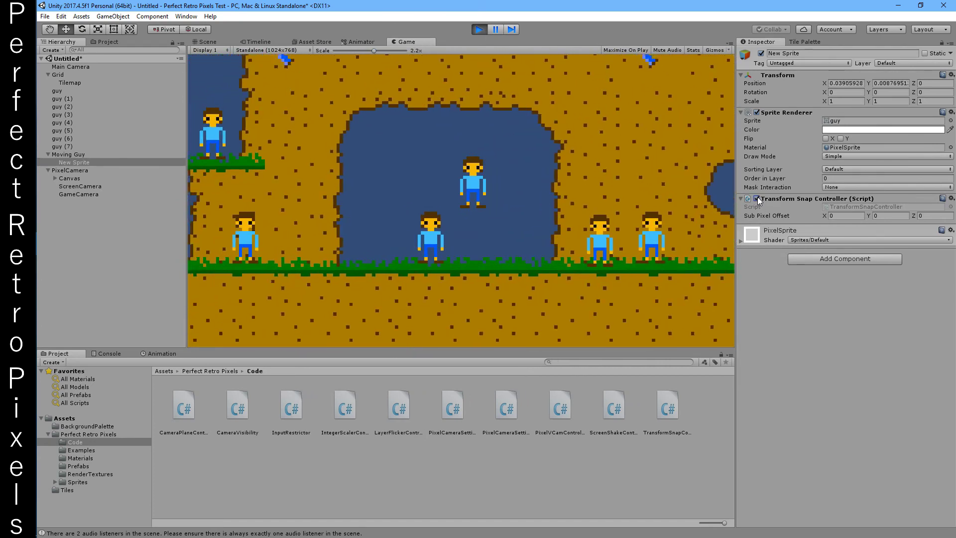
pyautogui.click(757, 199)
# Step: Turn off GameCamera's Snap To Pixels during play, then reselect New Sprite
pyautogui.click(85, 194)
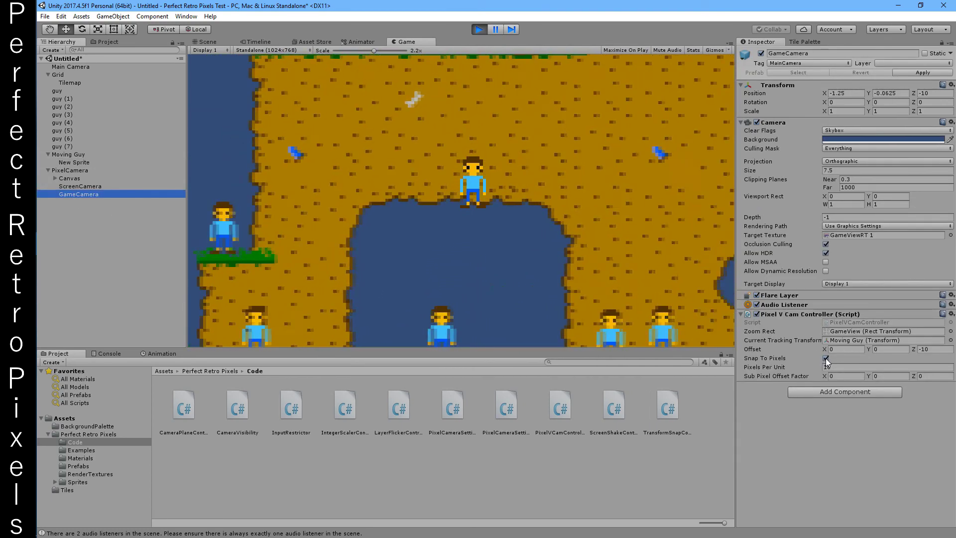
pyautogui.click(826, 357)
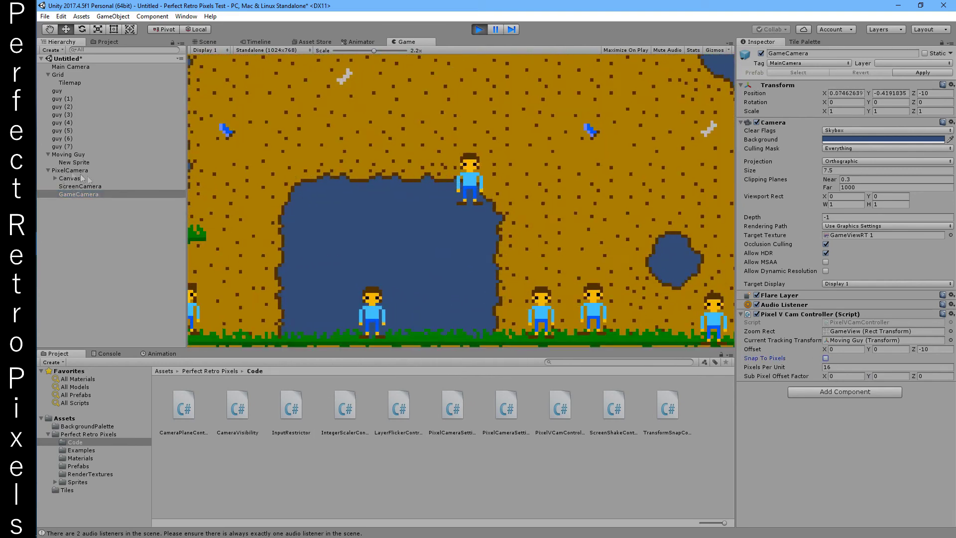
pyautogui.click(74, 162)
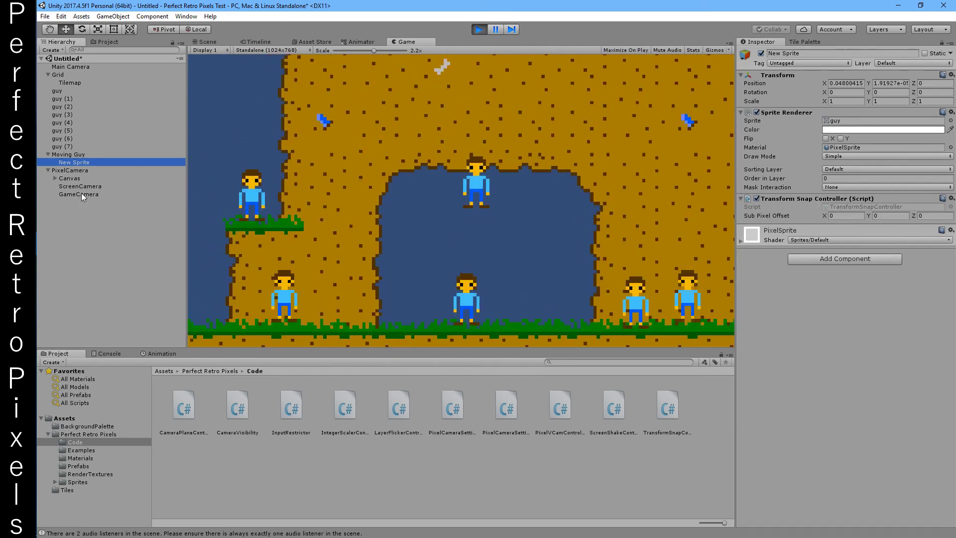
# Step: Turn GameCamera's Snap To Pixels back on and re-enable New Sprite's Transform Snap Controller
pyautogui.click(757, 198)
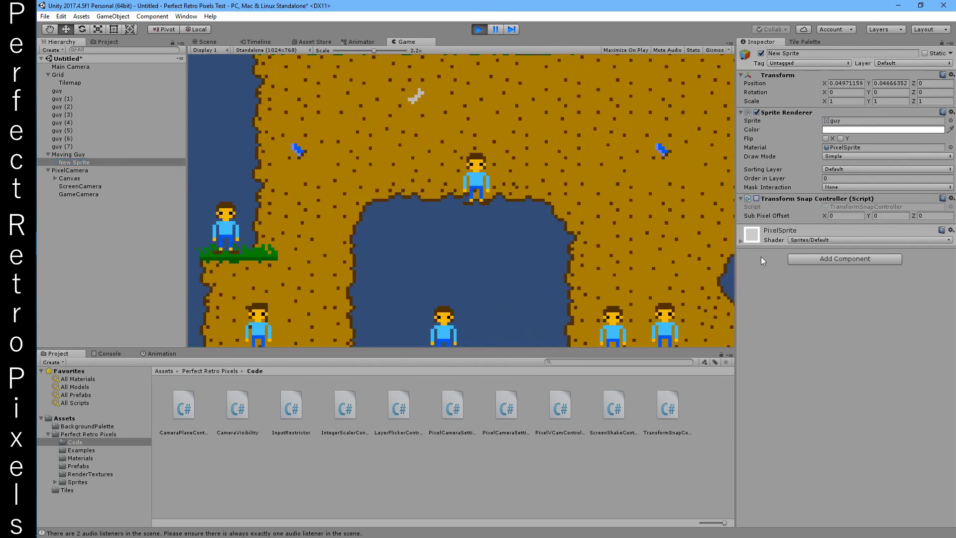
pyautogui.click(75, 195)
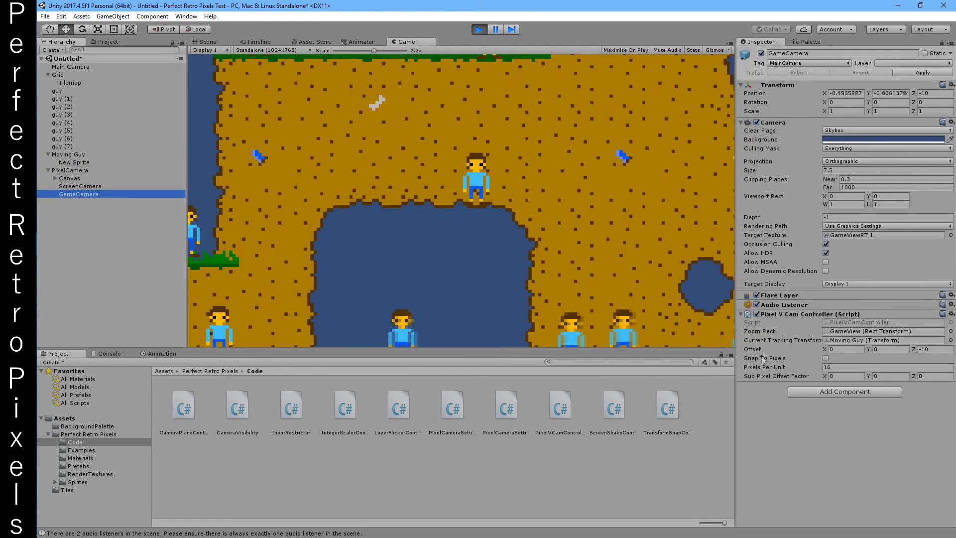
pyautogui.click(825, 358)
pyautogui.click(77, 164)
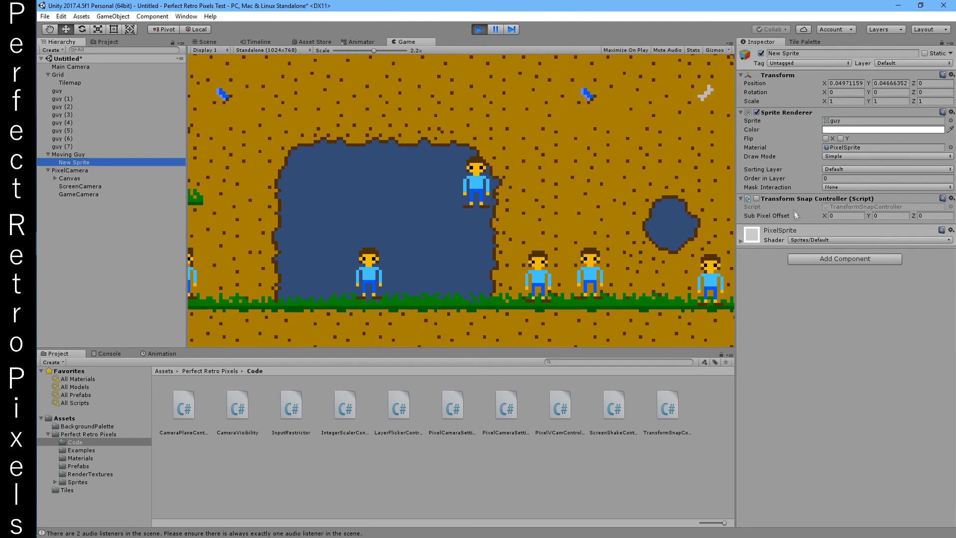
pyautogui.click(757, 198)
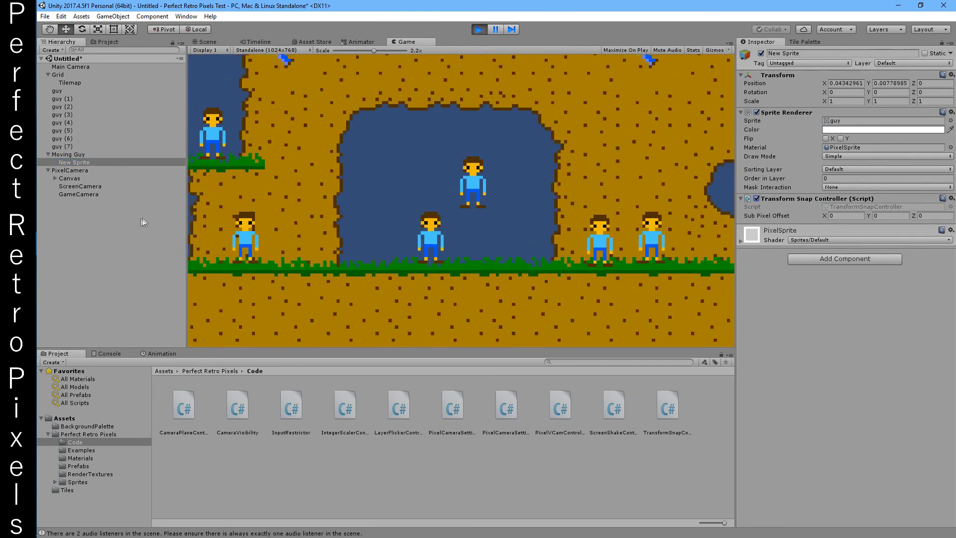
pyautogui.click(80, 154)
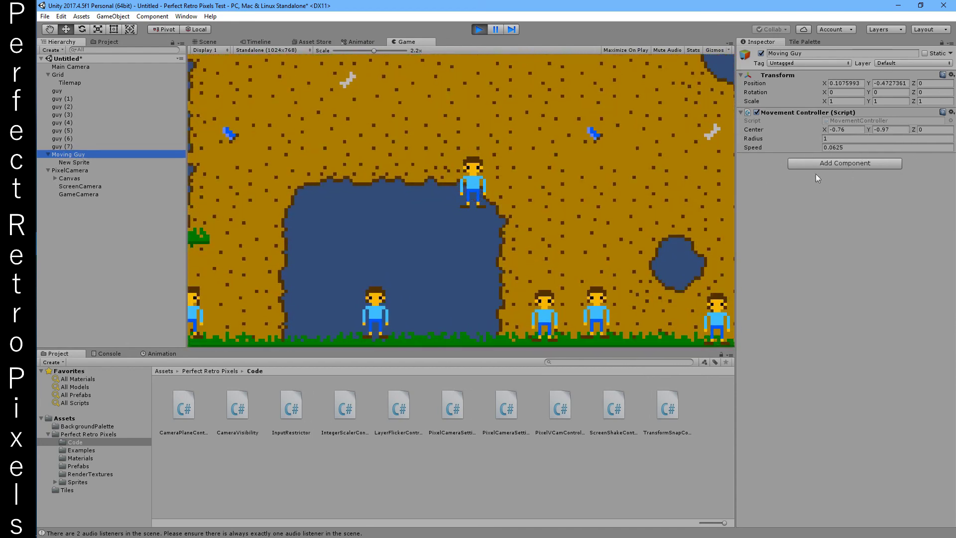
pyautogui.click(76, 162)
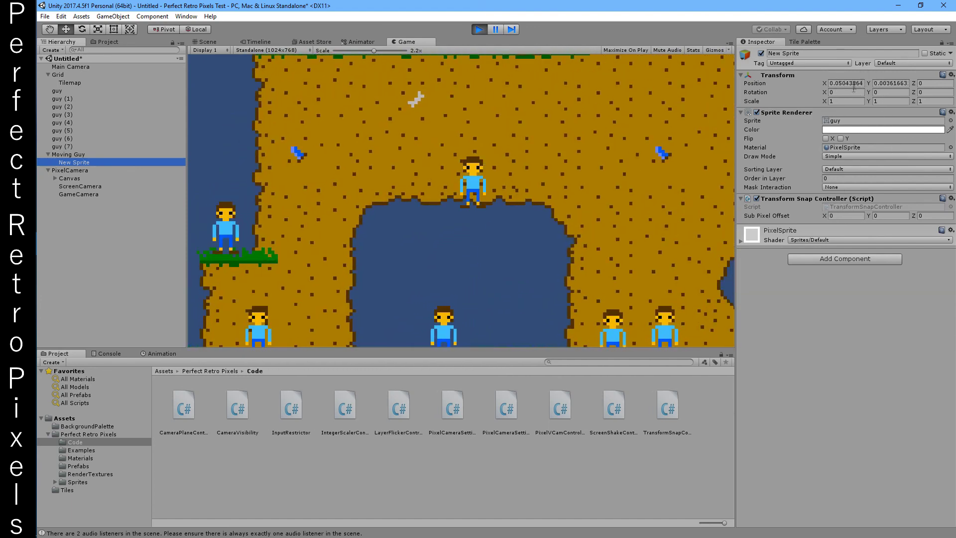
# Step: Exit Play mode to return to the Scene view of the level
pyautogui.click(479, 29)
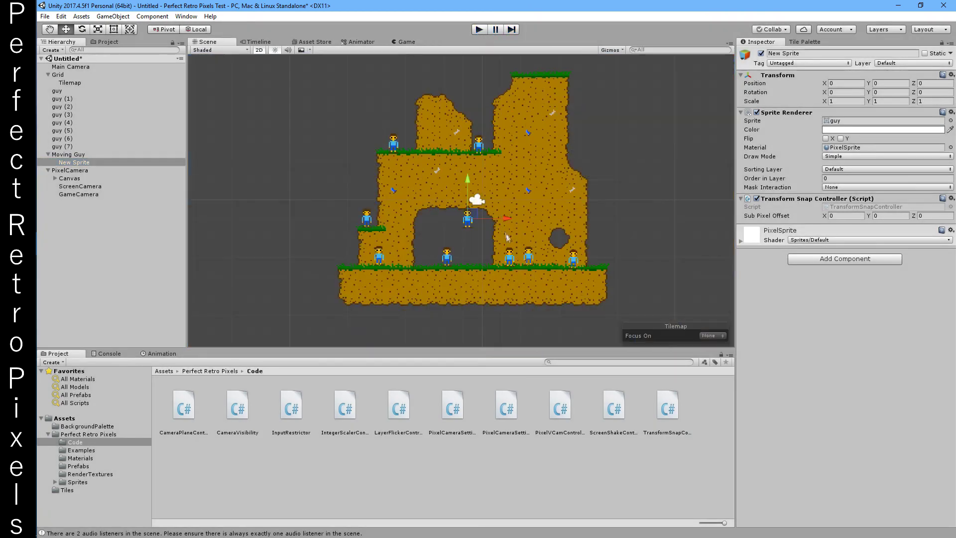